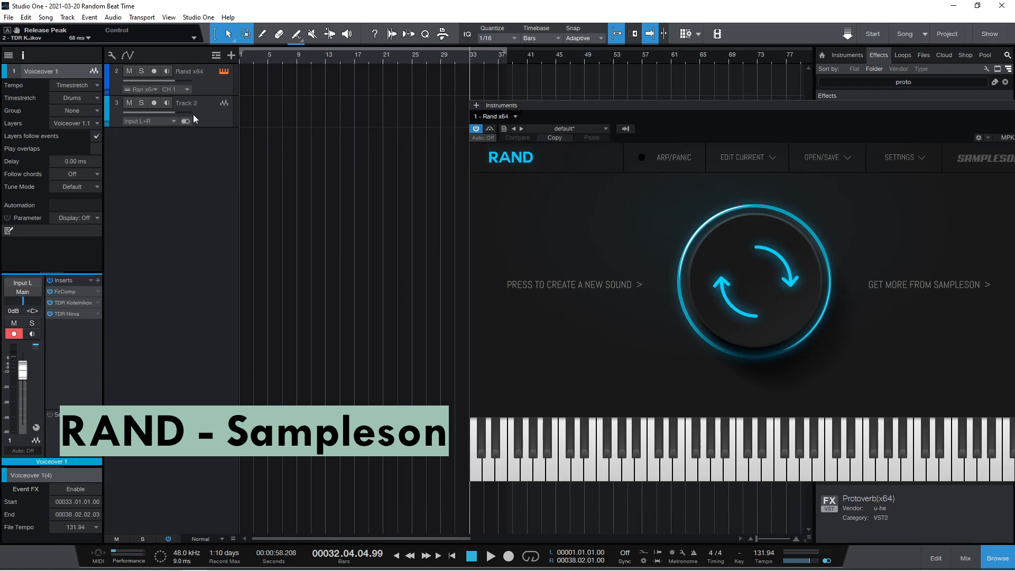
Select the Rand x64 instrument track and move the Rand plug-in window over the arrangement so it is fully visible
{"action": "left_click", "coordinate": [192, 114]}
{"action": "left_click", "coordinate": [78, 290]}
{"action": "left_click_drag", "start_coordinate": [798, 56], "coordinate": [243, 108]}
{"action": "left_click_drag", "start_coordinate": [579, 106], "coordinate": [420, 166]}
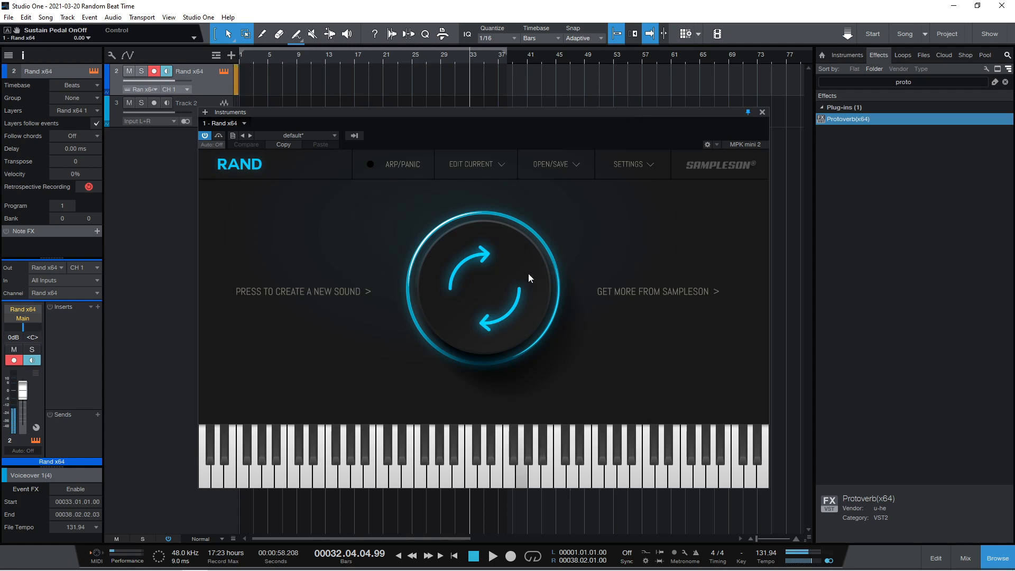
Generate a series of new random sounds in Rand and audition each one
{"action": "left_click", "coordinate": [496, 300]}
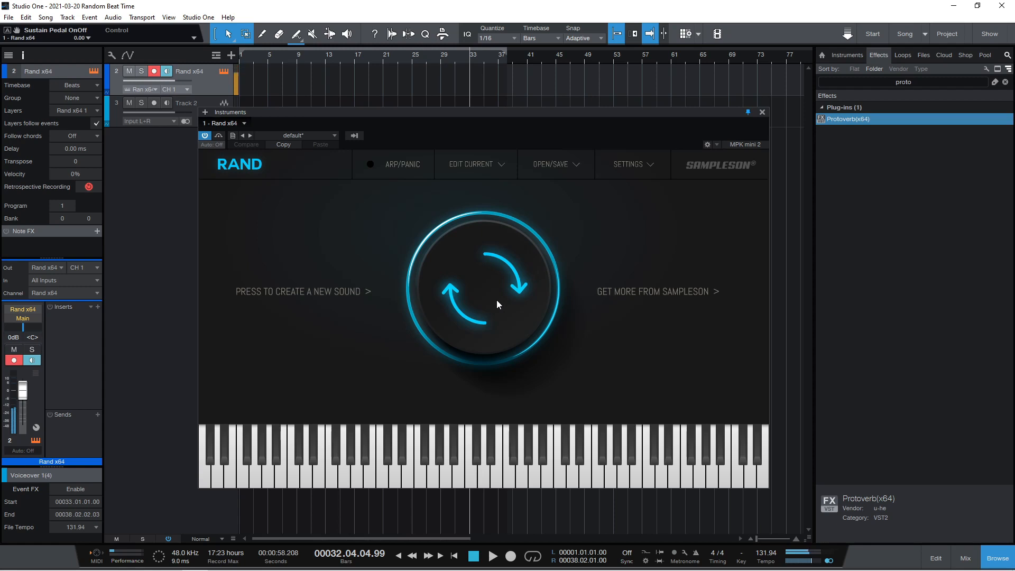
{"action": "left_click", "coordinate": [496, 299]}
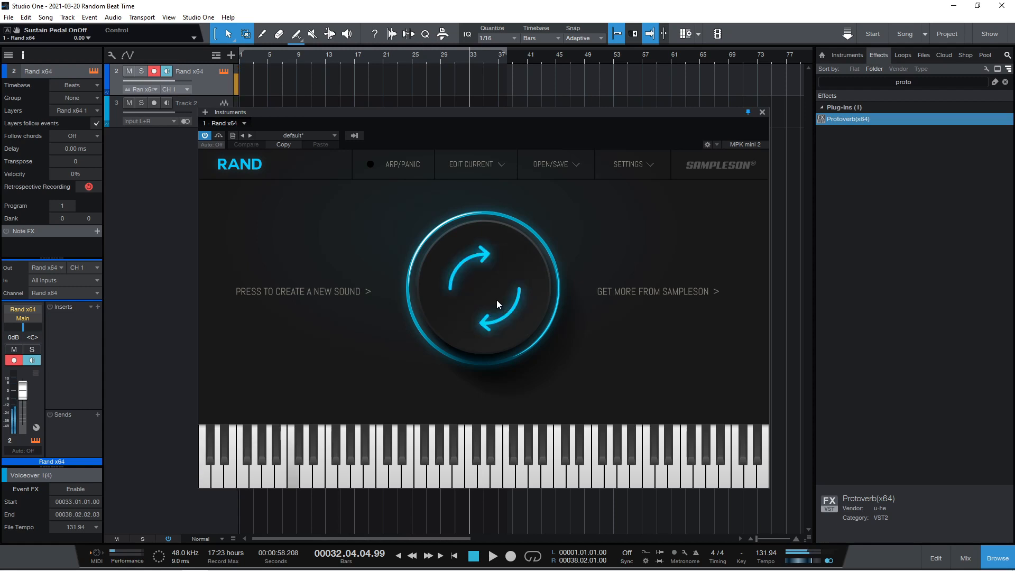
{"action": "left_click", "coordinate": [496, 300]}
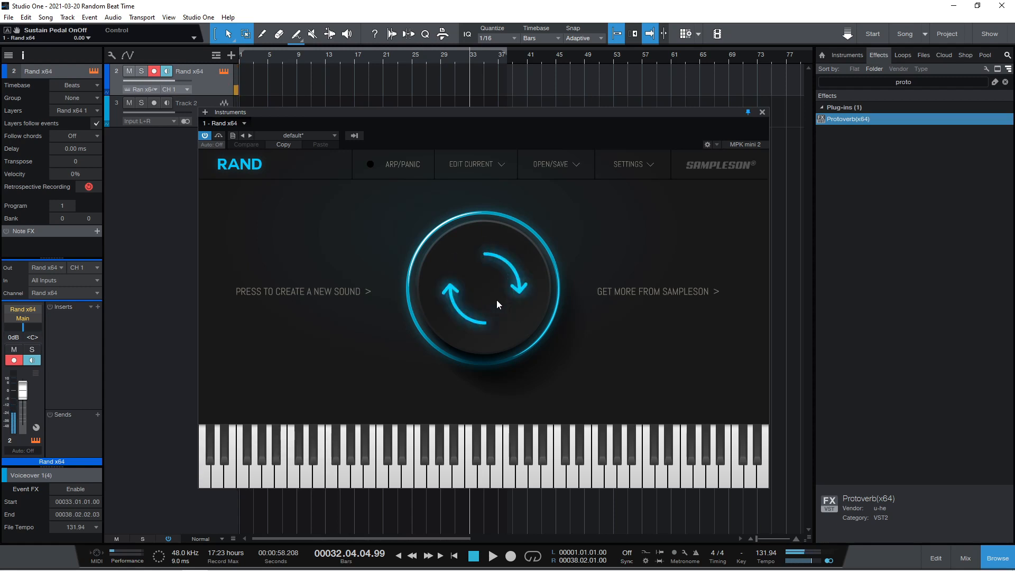
{"action": "left_click", "coordinate": [496, 300]}
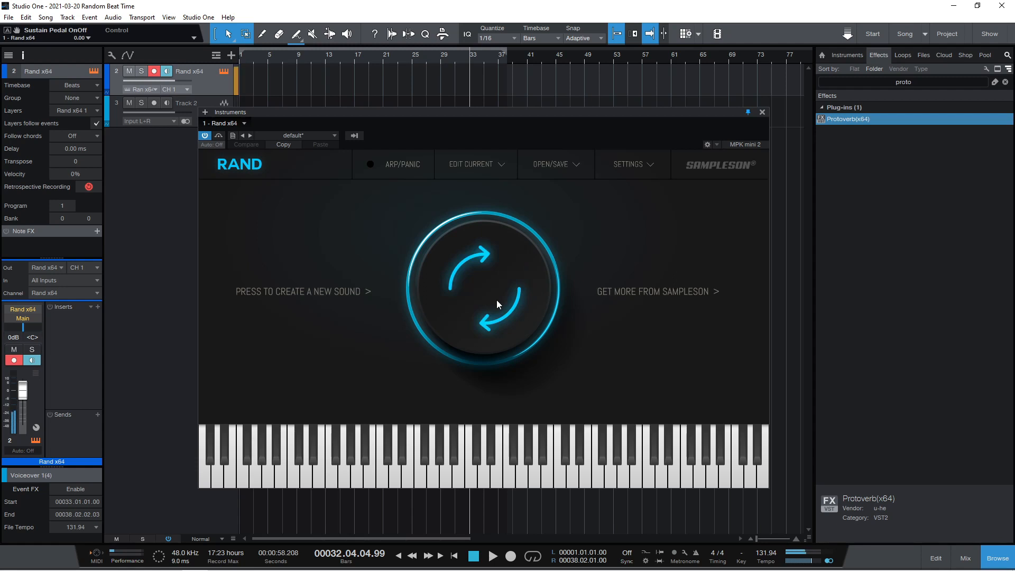
{"action": "left_click", "coordinate": [497, 300]}
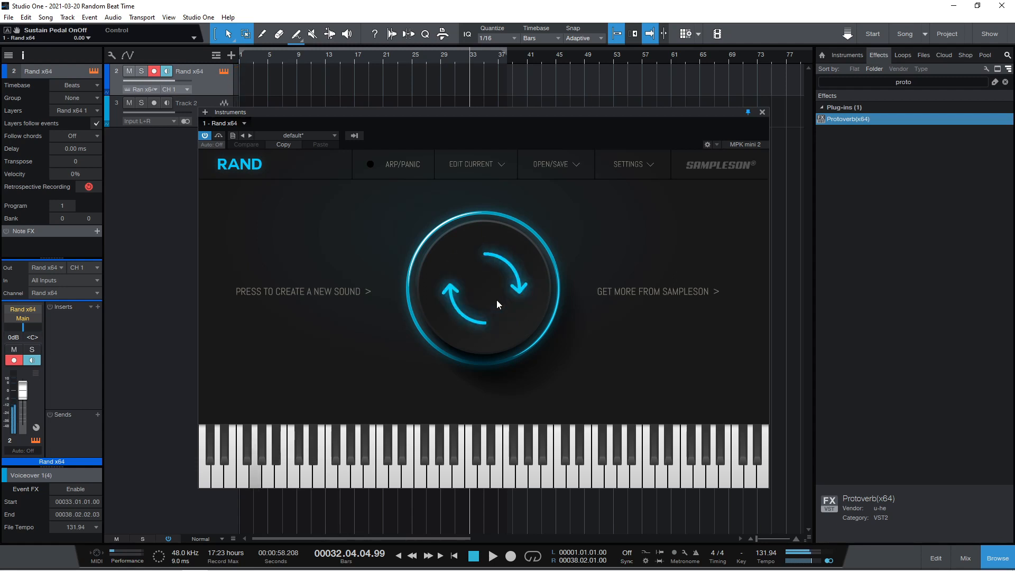
{"action": "left_click", "coordinate": [497, 299]}
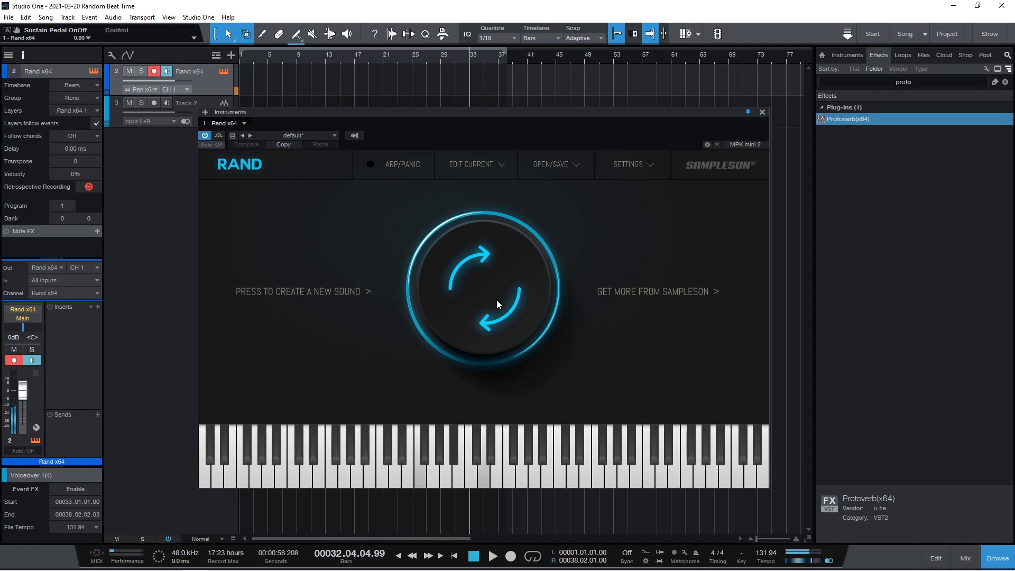
{"action": "left_click", "coordinate": [496, 299]}
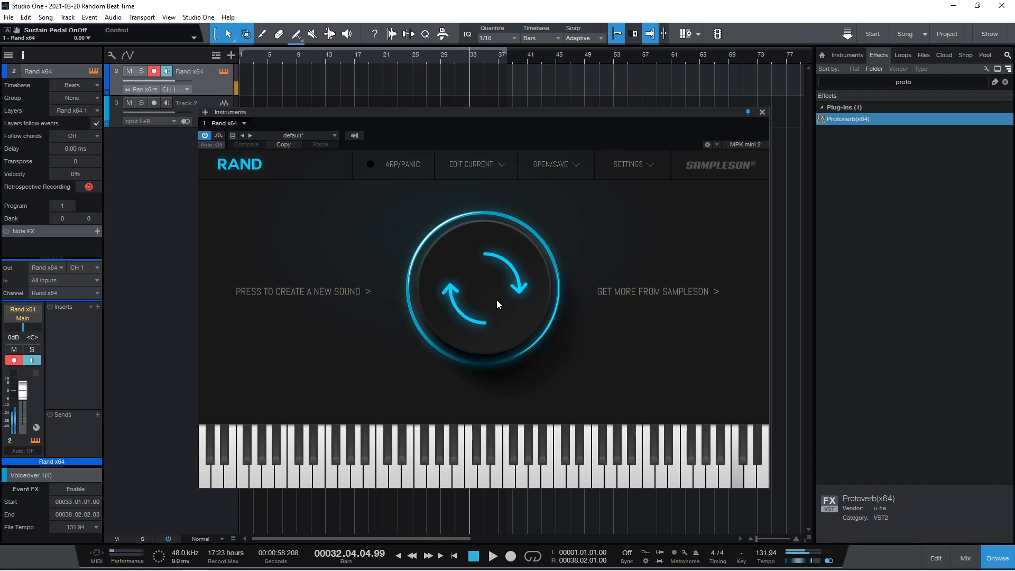
{"action": "left_click", "coordinate": [497, 300]}
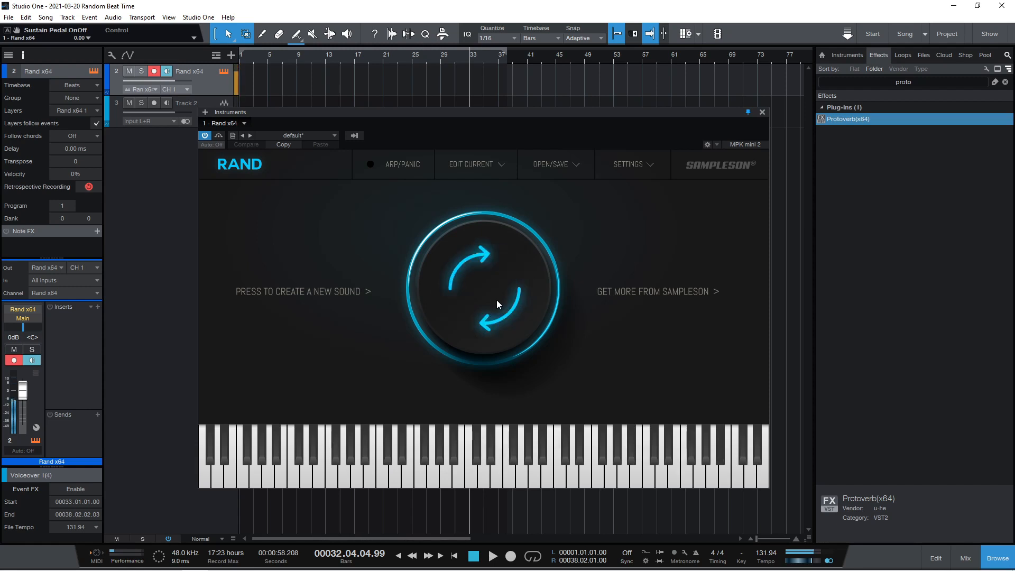
{"action": "left_click", "coordinate": [481, 303]}
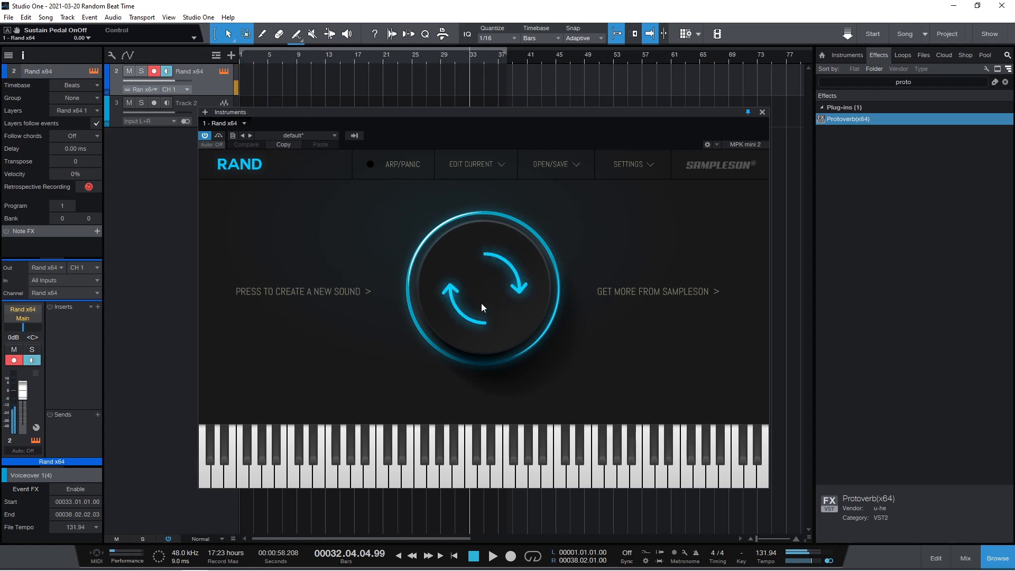
Load the Bubbles preset from Factory Examples and the Cops preset from 80s Hits in Rand's preset browser
{"action": "left_click", "coordinate": [554, 166]}
{"action": "double_click", "coordinate": [610, 315]}
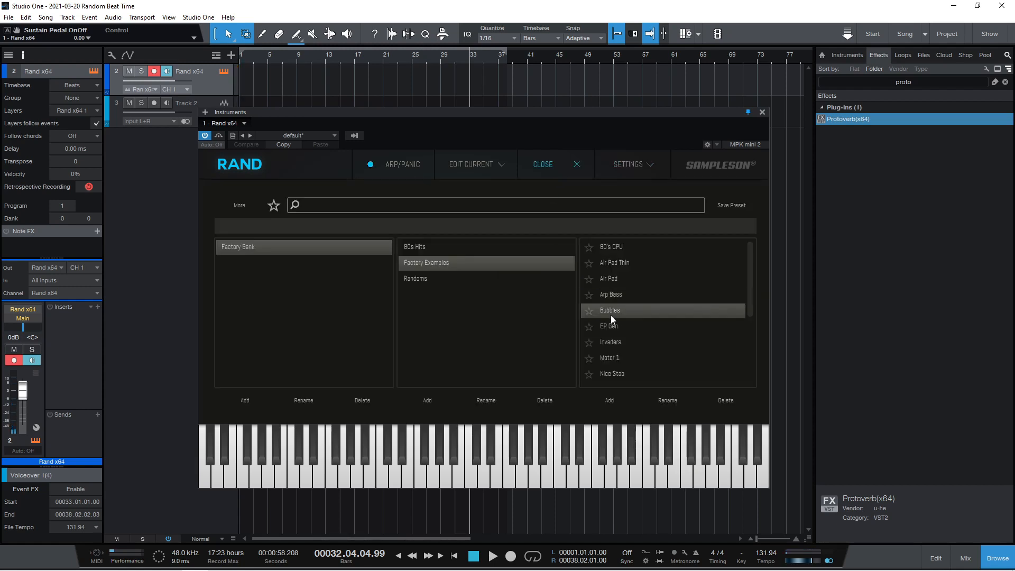
{"action": "left_click", "coordinate": [573, 169]}
{"action": "left_click", "coordinate": [483, 248]}
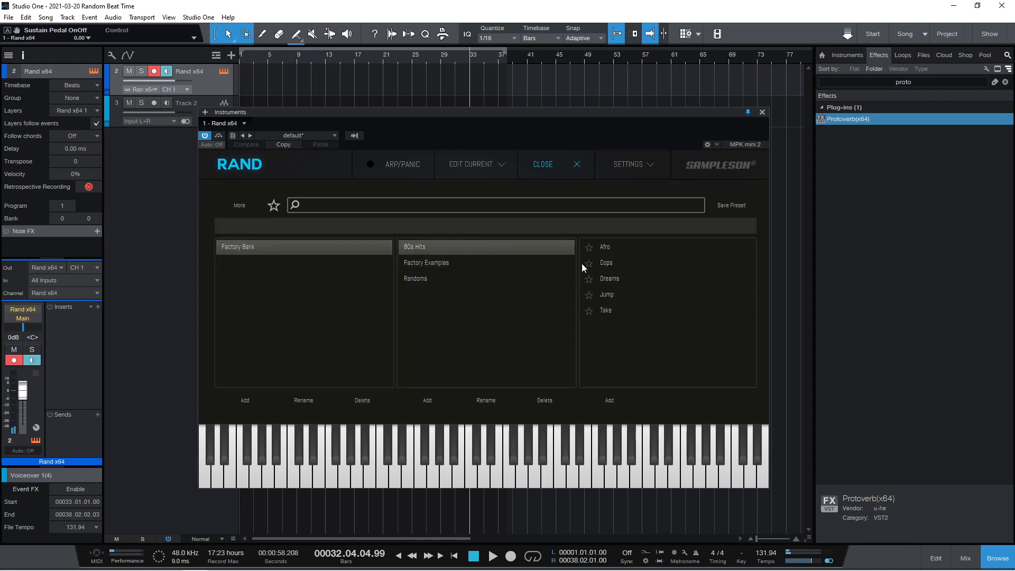
{"action": "double_click", "coordinate": [609, 268]}
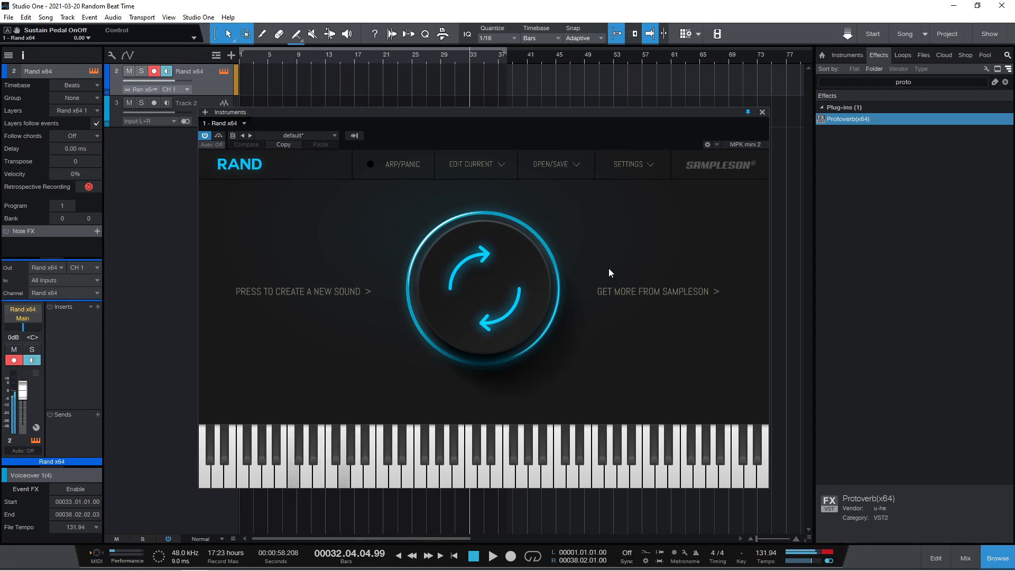
Edit the current Rand sound: adjust oscillator 2's waveform and filter envelope decay, with filter cutoff at 30 kHz and resonance at about 2.4
{"action": "left_click", "coordinate": [469, 168]}
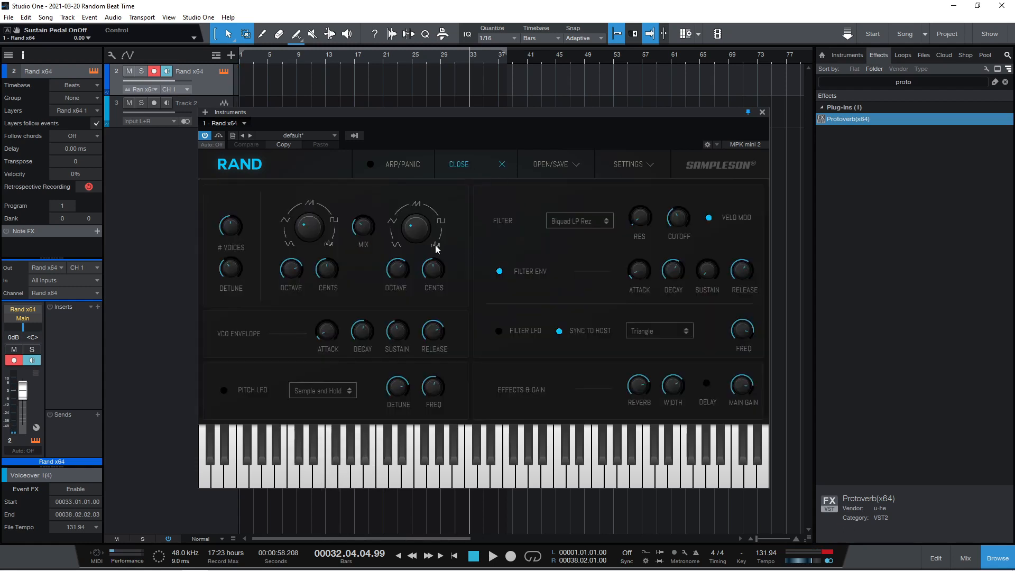
{"action": "left_click_drag", "start_coordinate": [412, 240], "coordinate": [418, 218]}
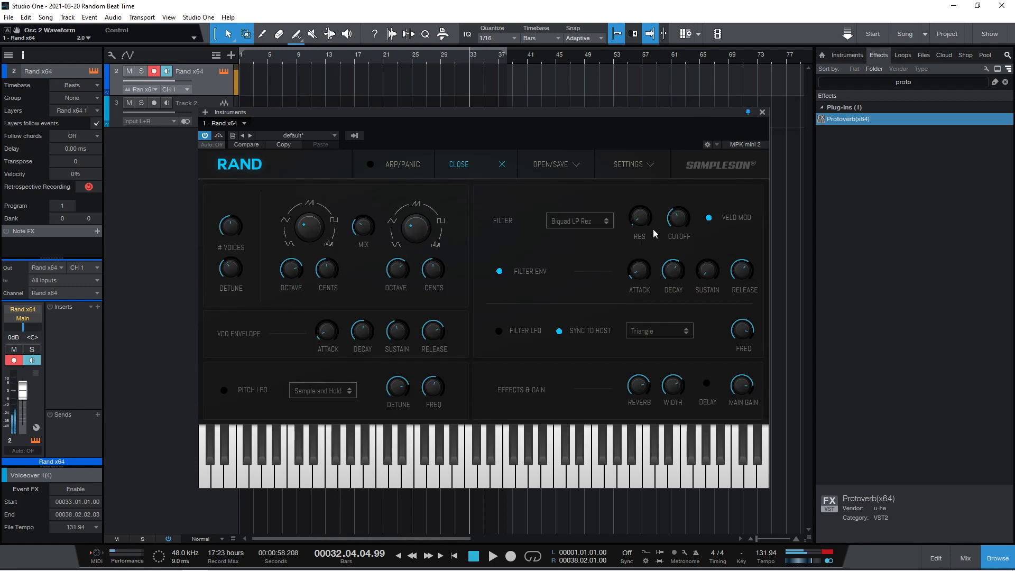
{"action": "left_click_drag", "start_coordinate": [678, 218], "coordinate": [700, 153]}
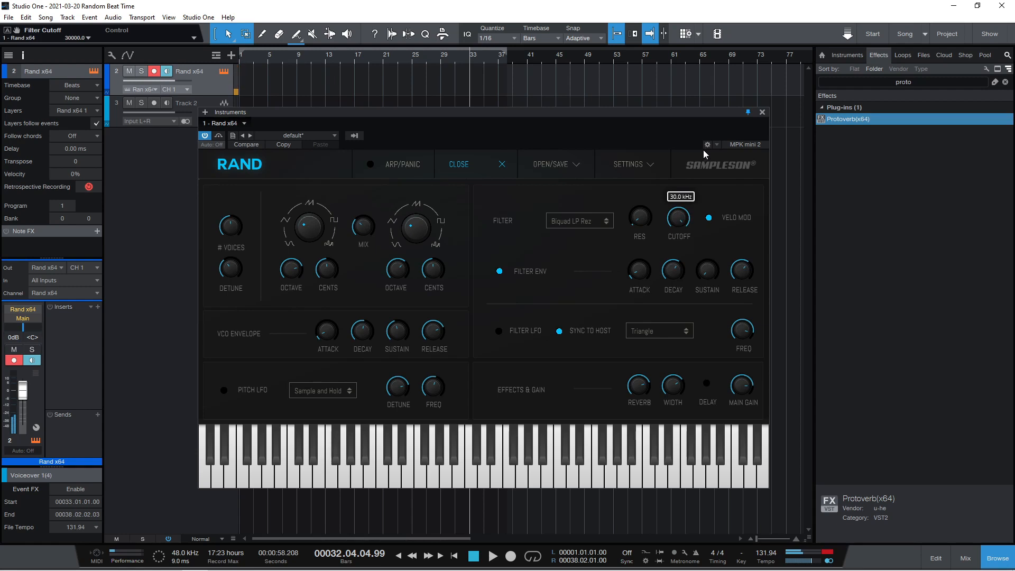
{"action": "left_click_drag", "start_coordinate": [646, 223], "coordinate": [648, 197]}
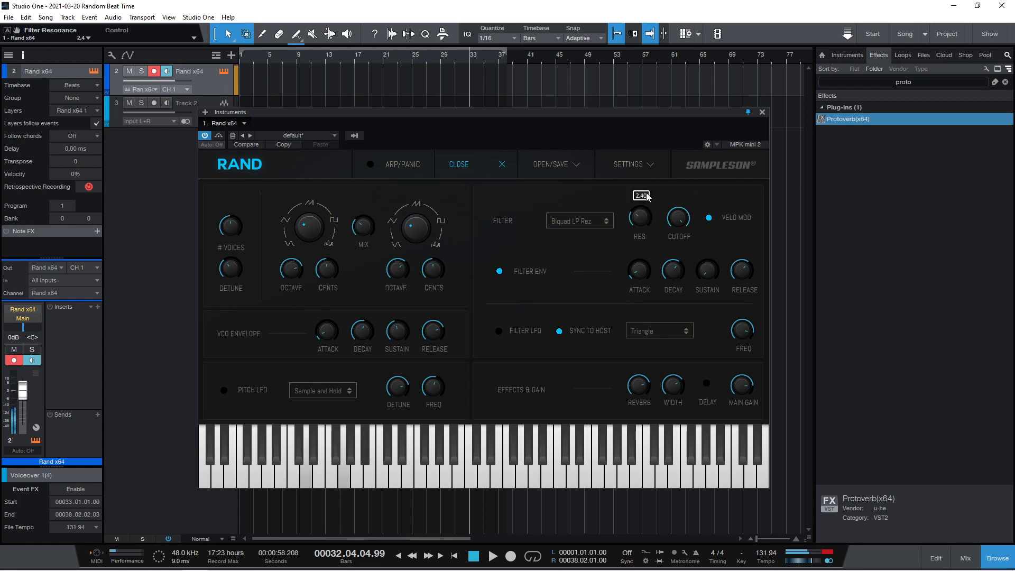
{"action": "left_click_drag", "start_coordinate": [668, 274], "coordinate": [730, 194]}
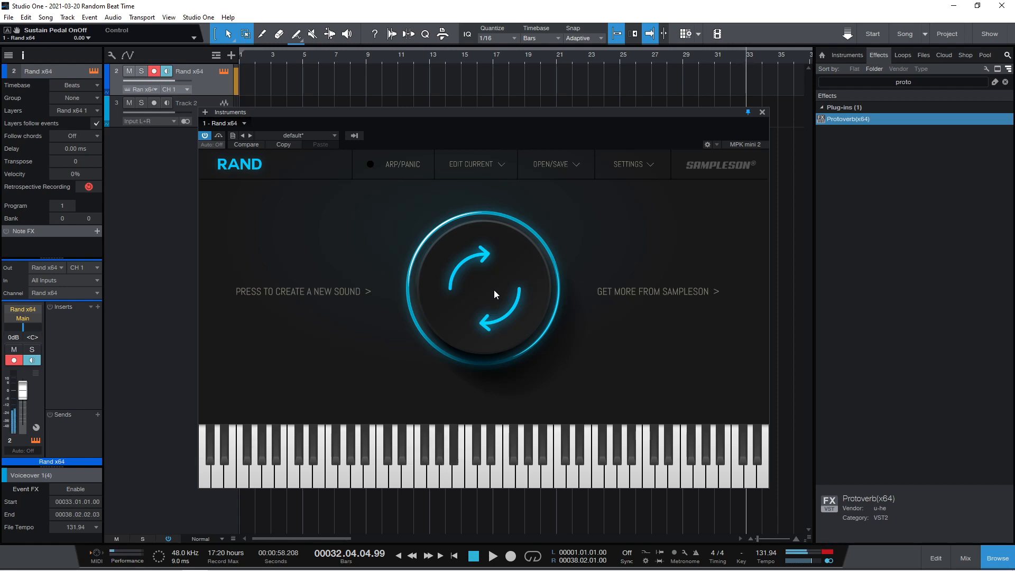
Generate new random sounds in Rand repeatedly to choose one for the first part
{"action": "left_click", "coordinate": [494, 290]}
{"action": "left_click", "coordinate": [494, 290]}
{"action": "left_click", "coordinate": [494, 290]}
{"action": "left_click", "coordinate": [493, 289]}
{"action": "left_click", "coordinate": [494, 290]}
{"action": "left_click", "coordinate": [493, 290]}
{"action": "left_click", "coordinate": [494, 290]}
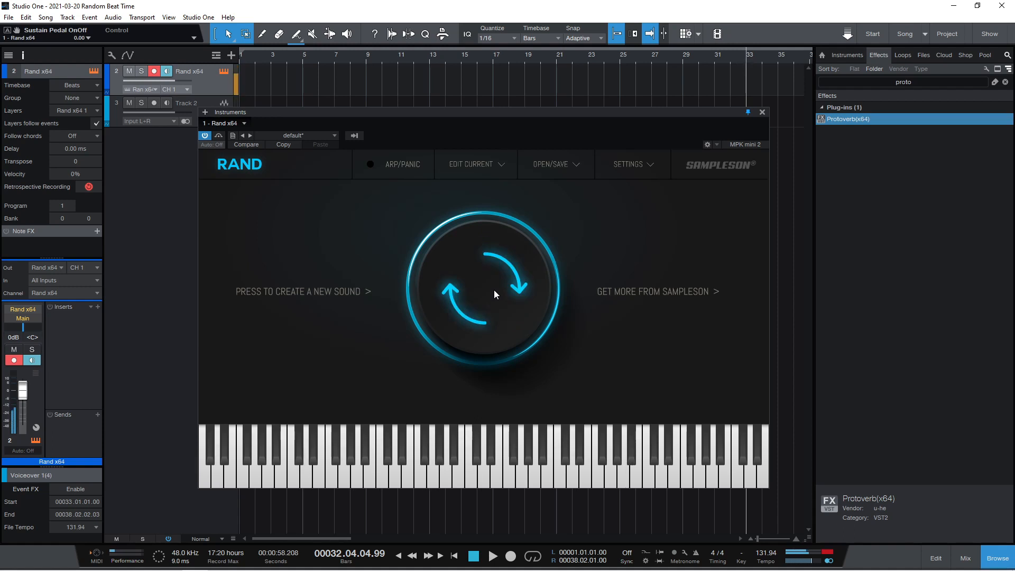
Set the song tempo to 117 and record a part on the first Rand x64 track, with that track soloed
{"action": "left_click", "coordinate": [765, 563]}
{"action": "left_click", "coordinate": [765, 563]}
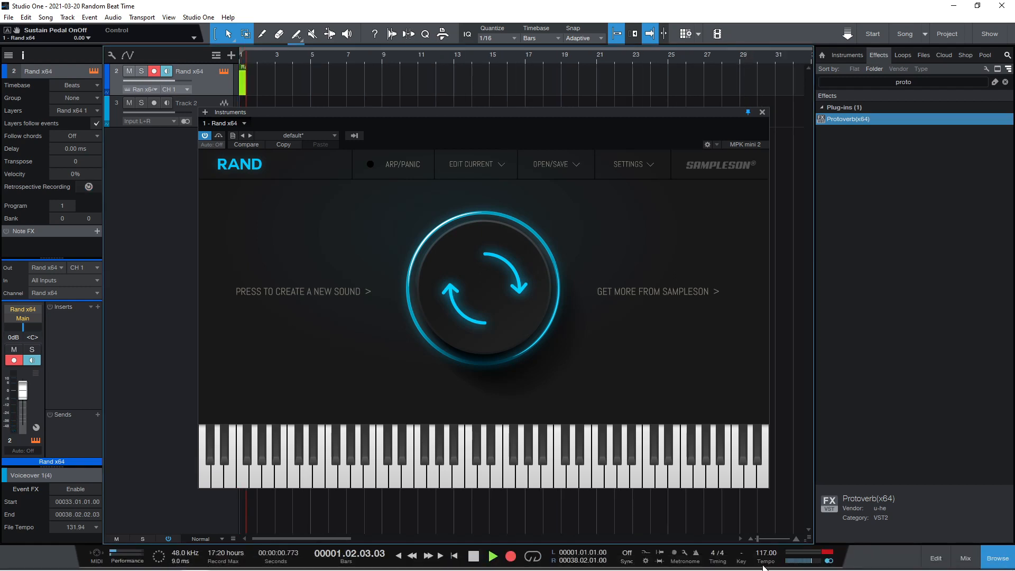
{"action": "left_click", "coordinate": [141, 71]}
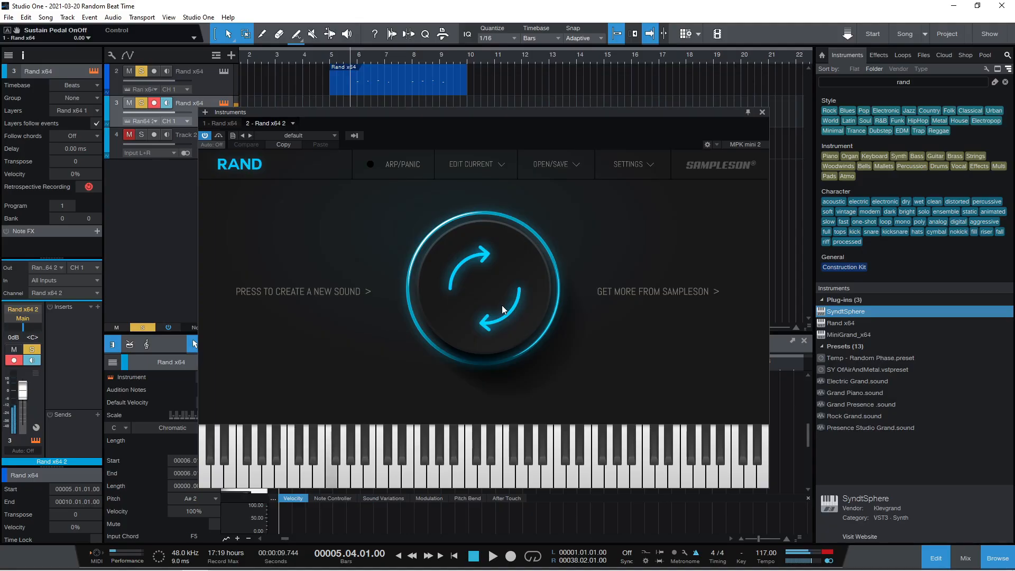
Record parts with the second and third Rand x64 instances, generating a new random sound for the third
{"action": "key", "text": "space"}
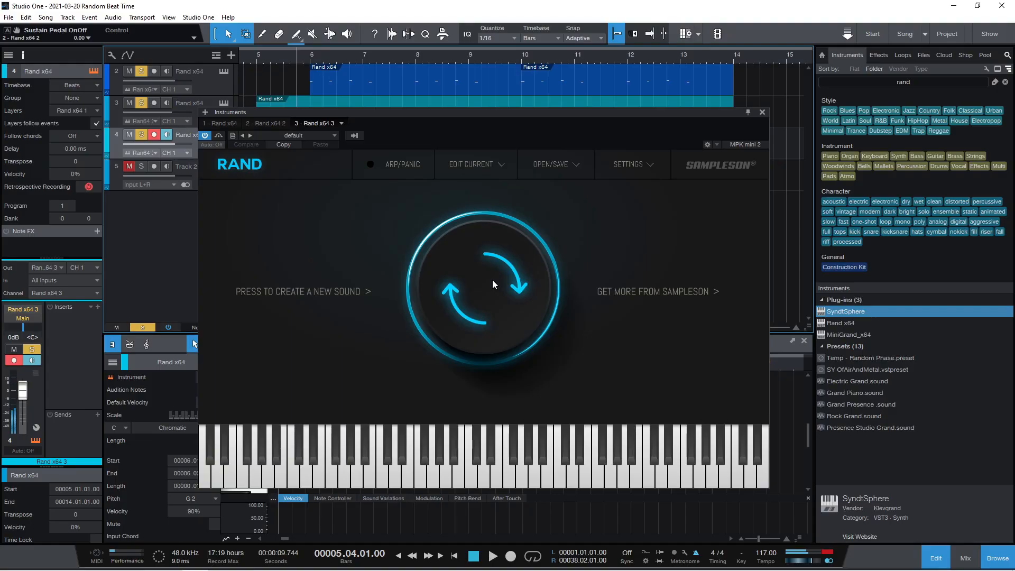
{"action": "left_click", "coordinate": [492, 280]}
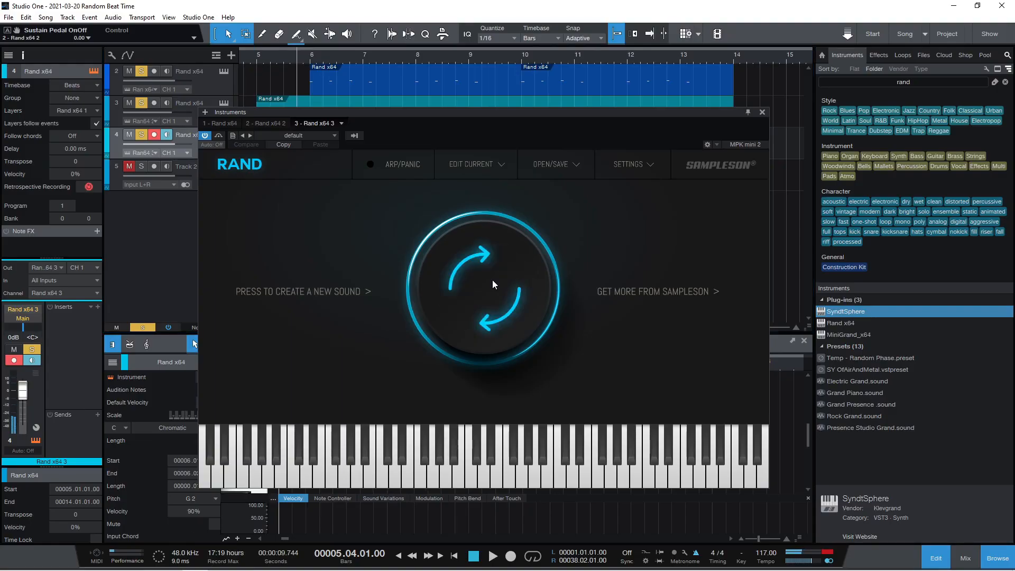
{"action": "left_click", "coordinate": [760, 114]}
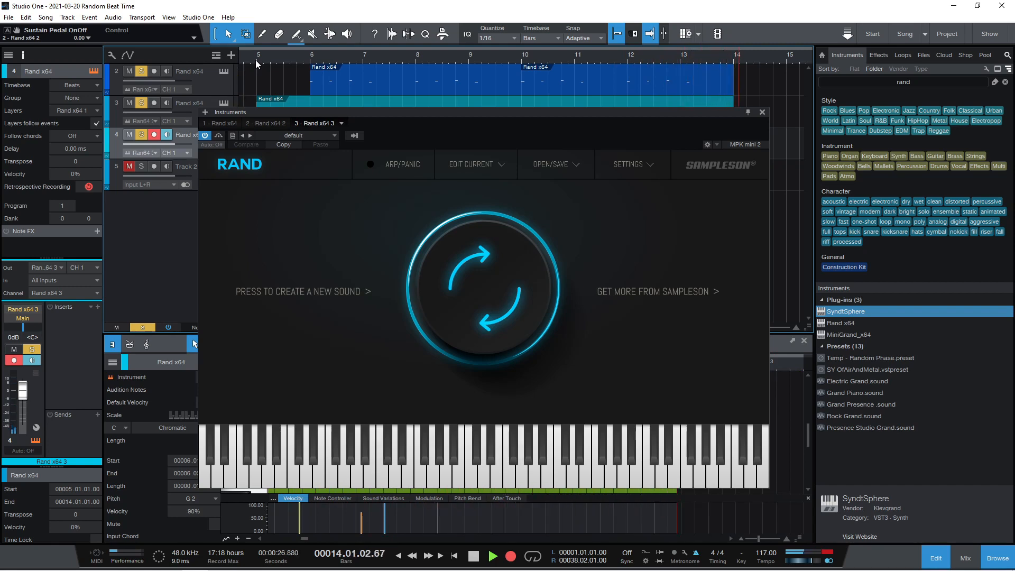
{"action": "key", "text": "space"}
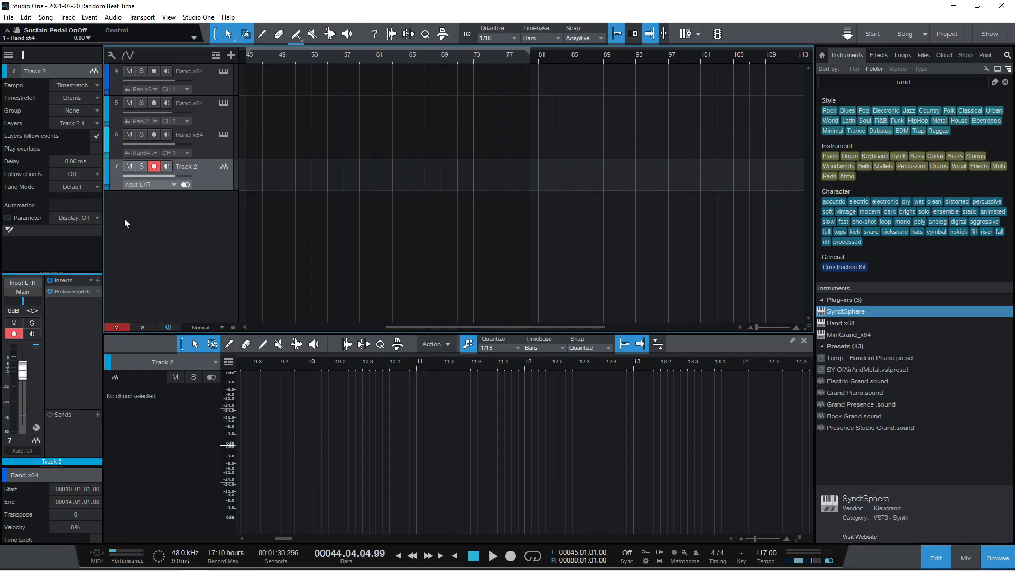
Open the Protoverb insert on Track 2 and randomise its reverb model and delays
{"action": "double_click", "coordinate": [64, 292]}
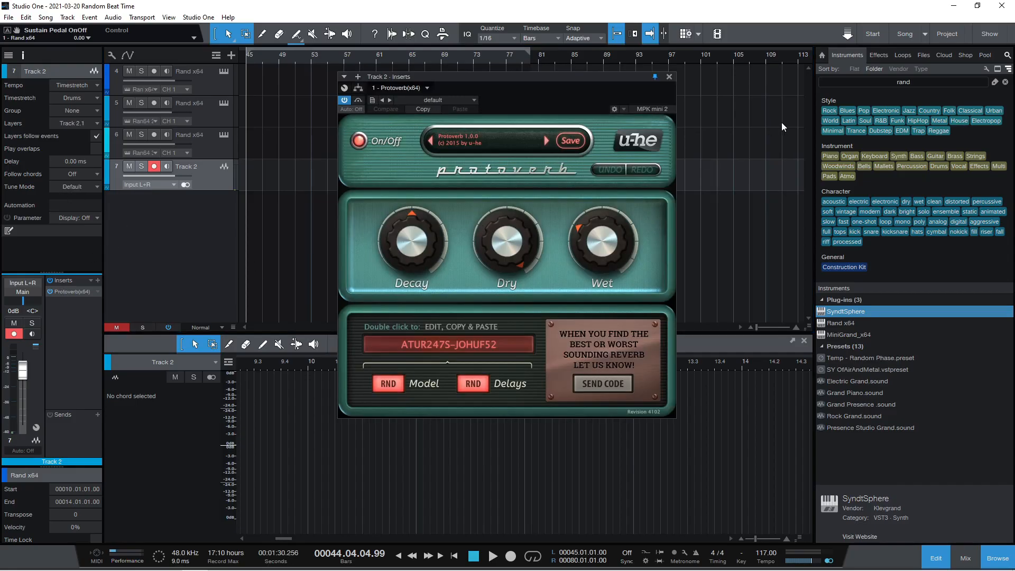
{"action": "left_click_drag", "start_coordinate": [537, 81], "coordinate": [527, 65]}
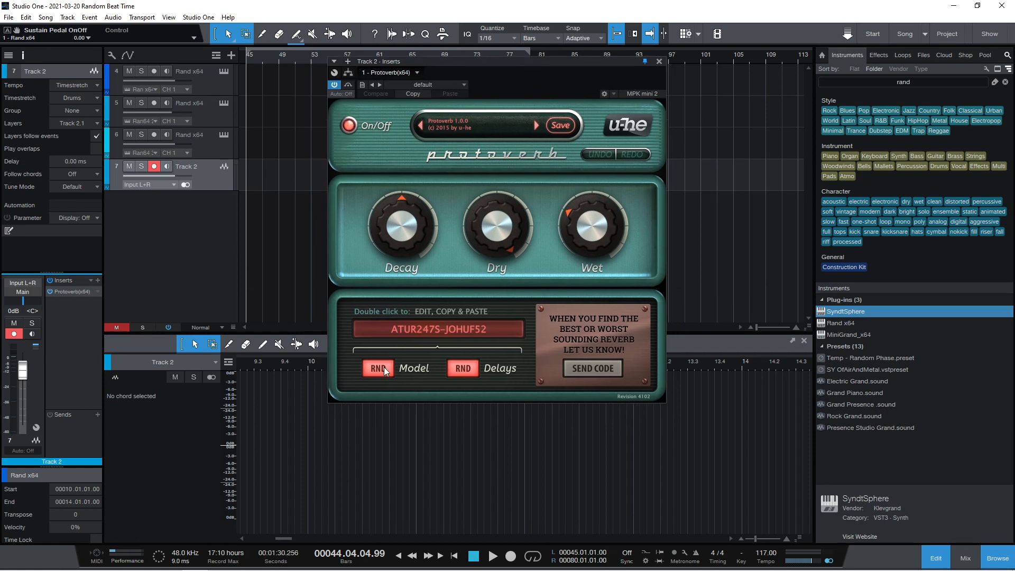
{"action": "left_click", "coordinate": [381, 371]}
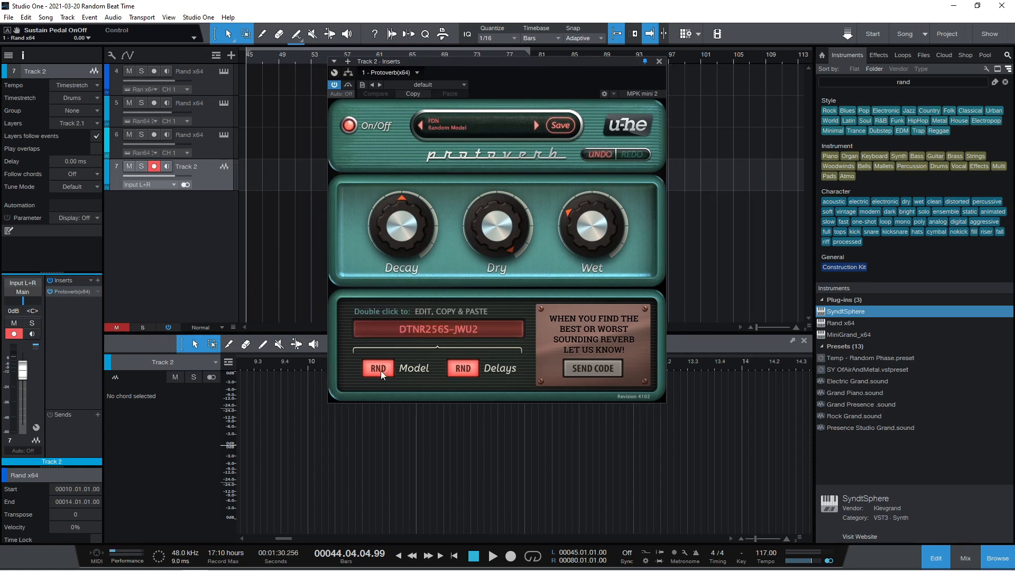
{"action": "left_click", "coordinate": [468, 370]}
{"action": "left_click", "coordinate": [498, 237]}
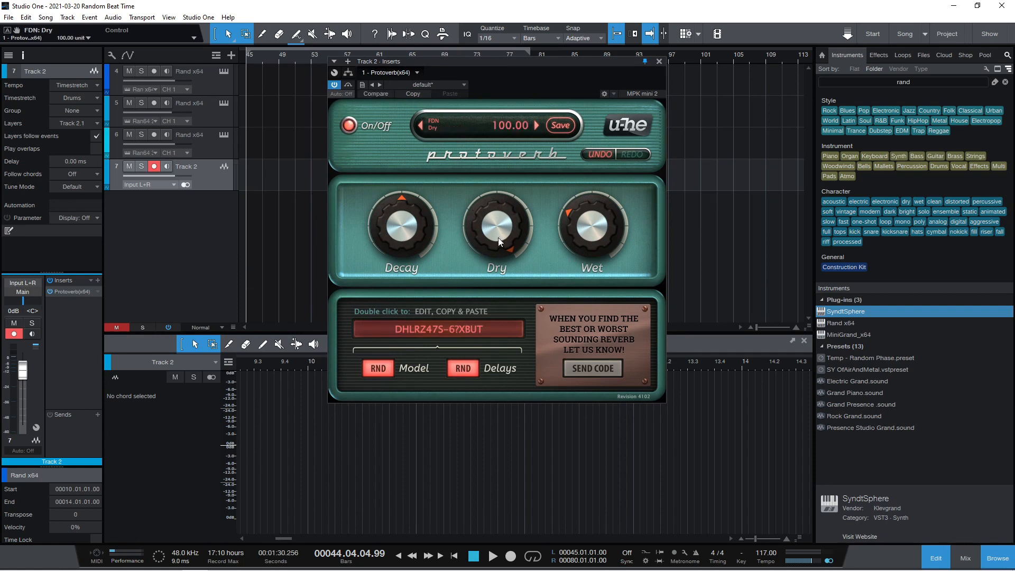
{"action": "left_click", "coordinate": [478, 122]}
{"action": "left_click", "coordinate": [526, 186]}
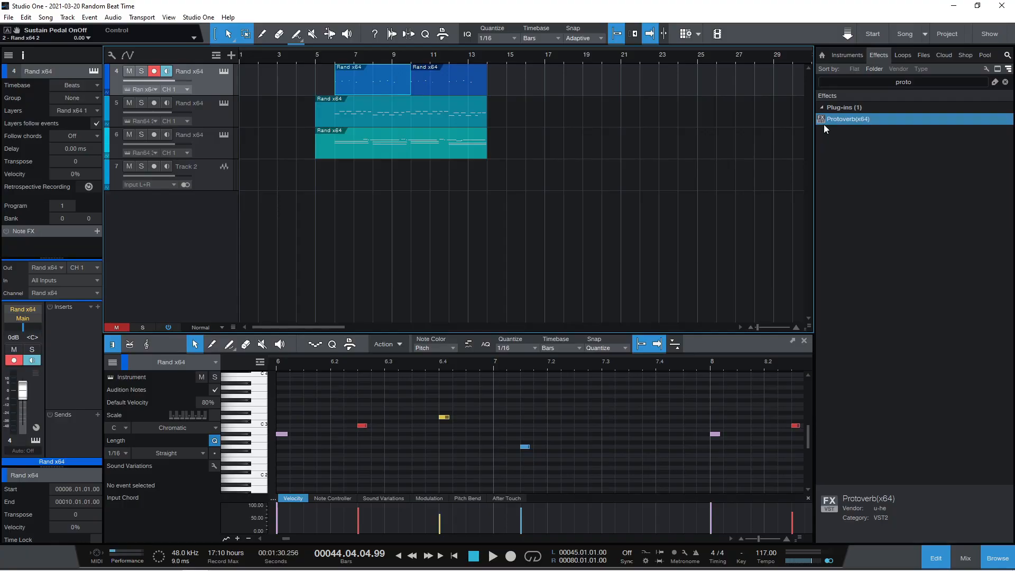
Insert Protoverb on the first Rand x64 track and play that track soloed
{"action": "left_click_drag", "start_coordinate": [828, 119], "coordinate": [184, 83]}
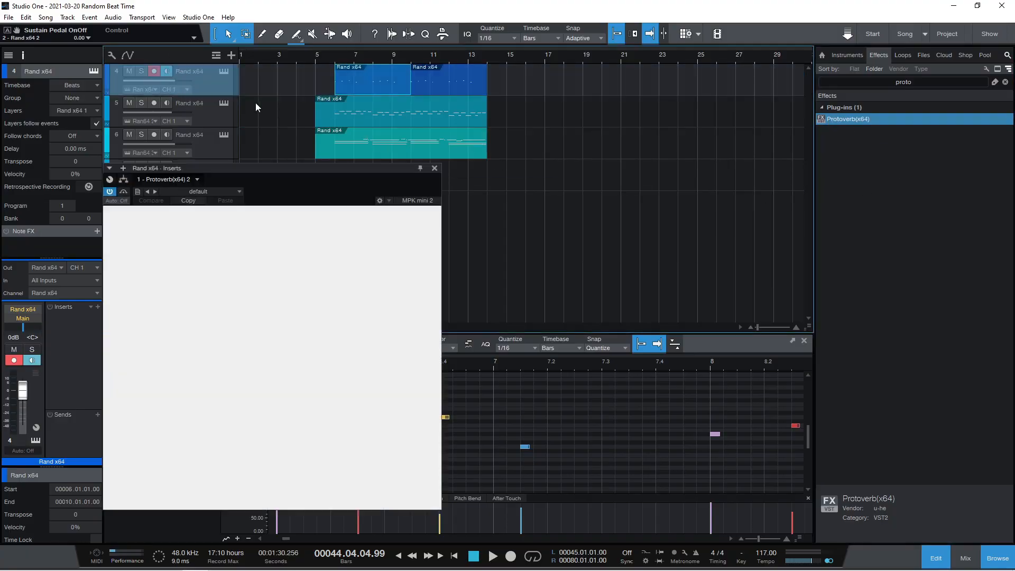
{"action": "key", "text": "s"}
{"action": "key", "text": "space"}
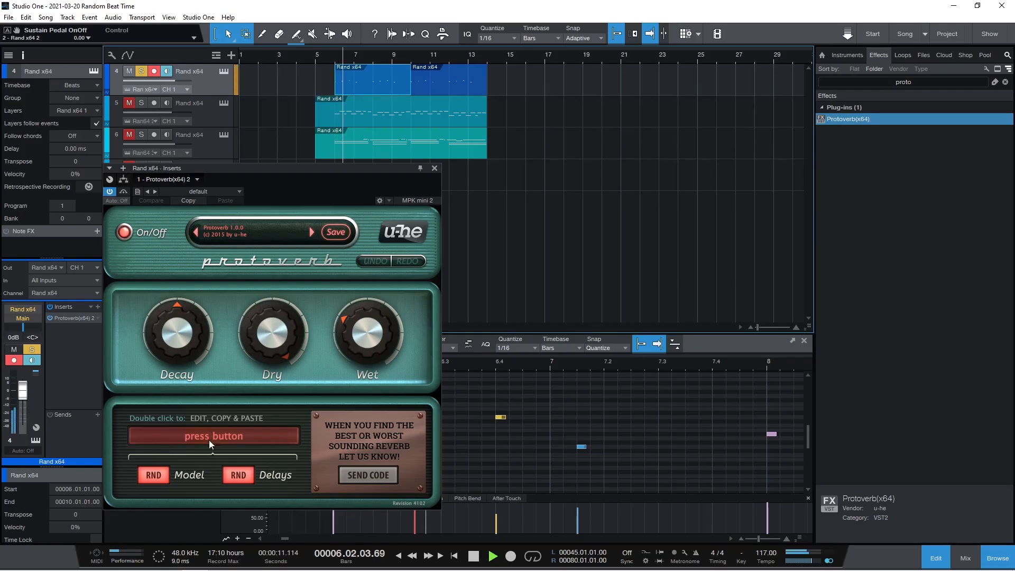
Randomise the new Protoverb's model and delays, and set a playback loop from bar 6 to bar 14
{"action": "left_click", "coordinate": [157, 474]}
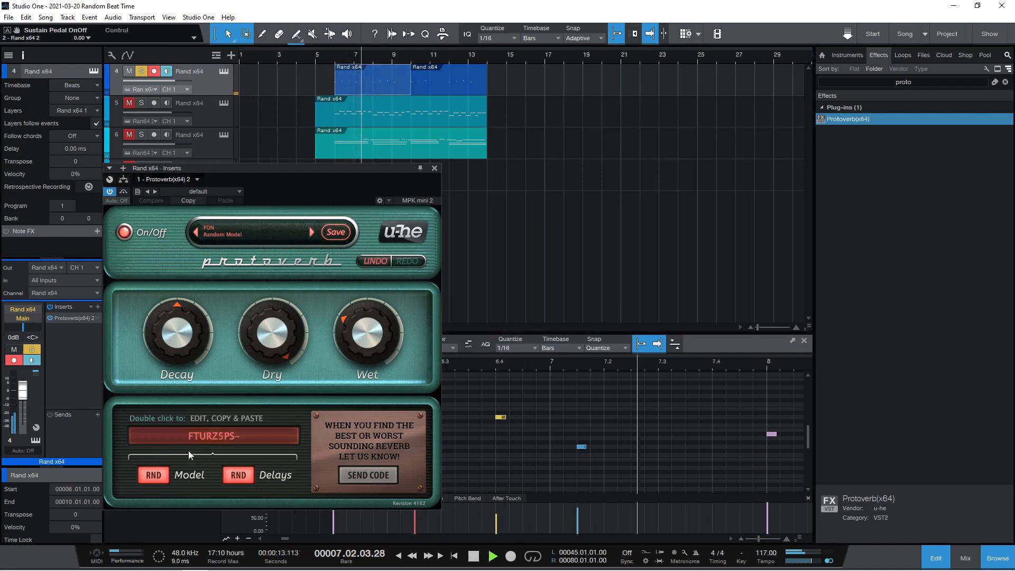
{"action": "left_click", "coordinate": [235, 473]}
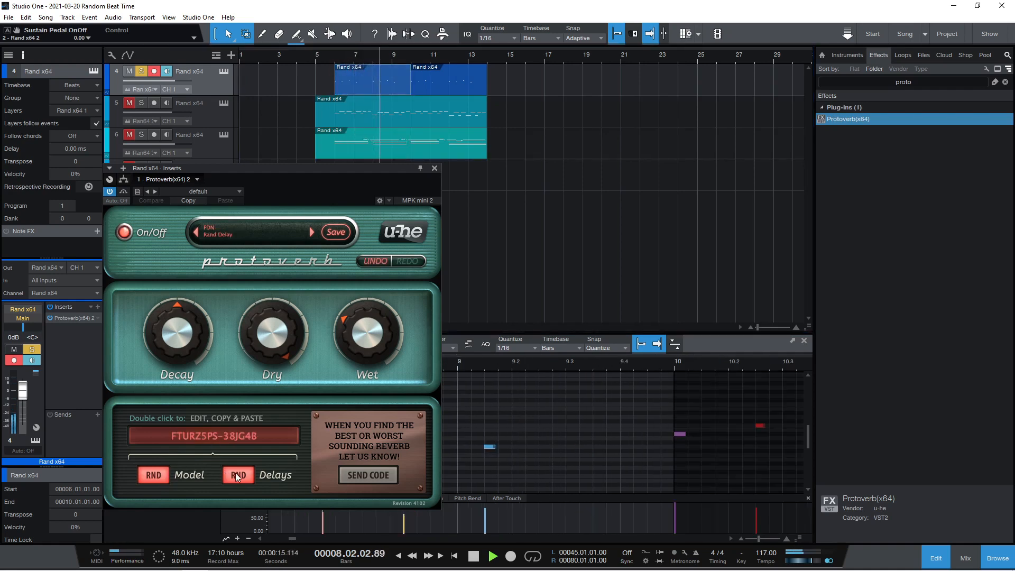
{"action": "left_click_drag", "start_coordinate": [339, 48], "coordinate": [486, 48]}
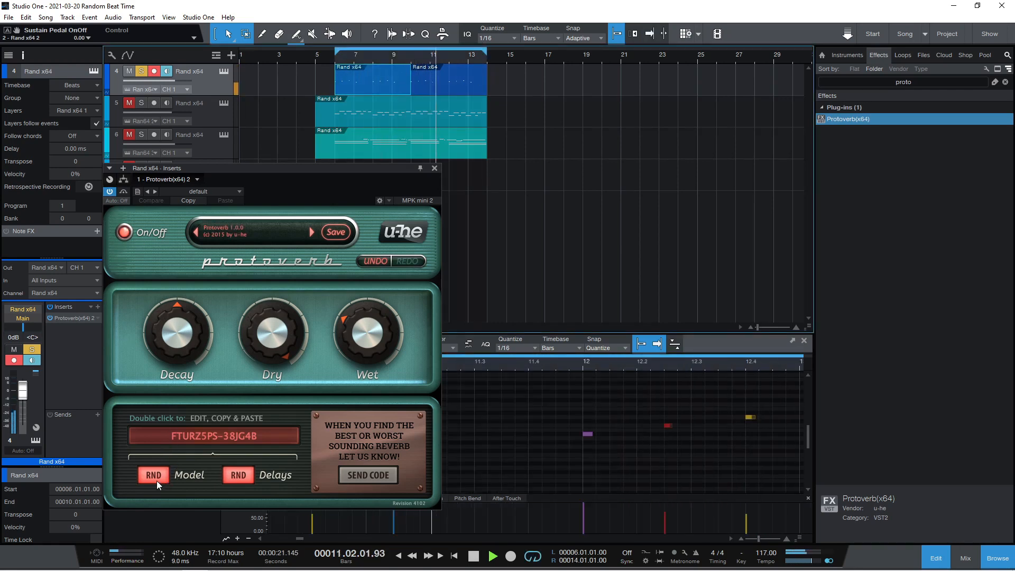
Keep randomising the model and delays of the first Rand x64 track's Protoverb to find a suitable reverb
{"action": "left_click", "coordinate": [234, 475]}
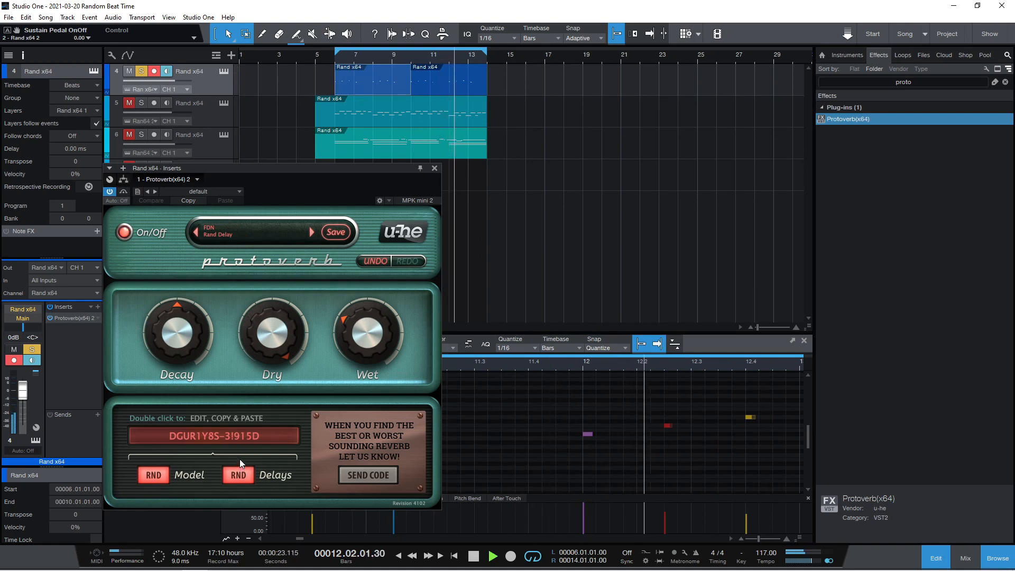
{"action": "left_click", "coordinate": [150, 476]}
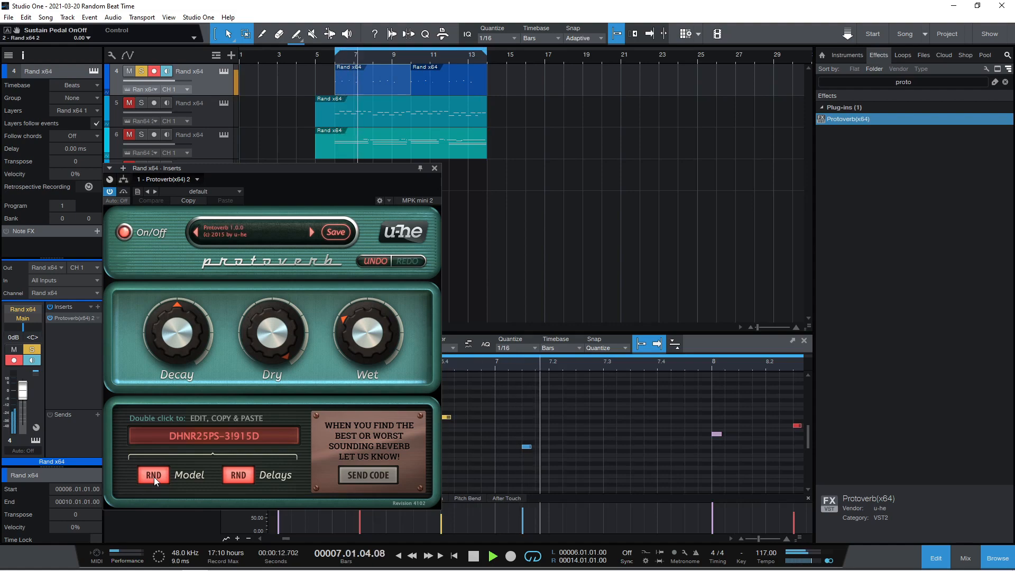
{"action": "left_click", "coordinate": [154, 476]}
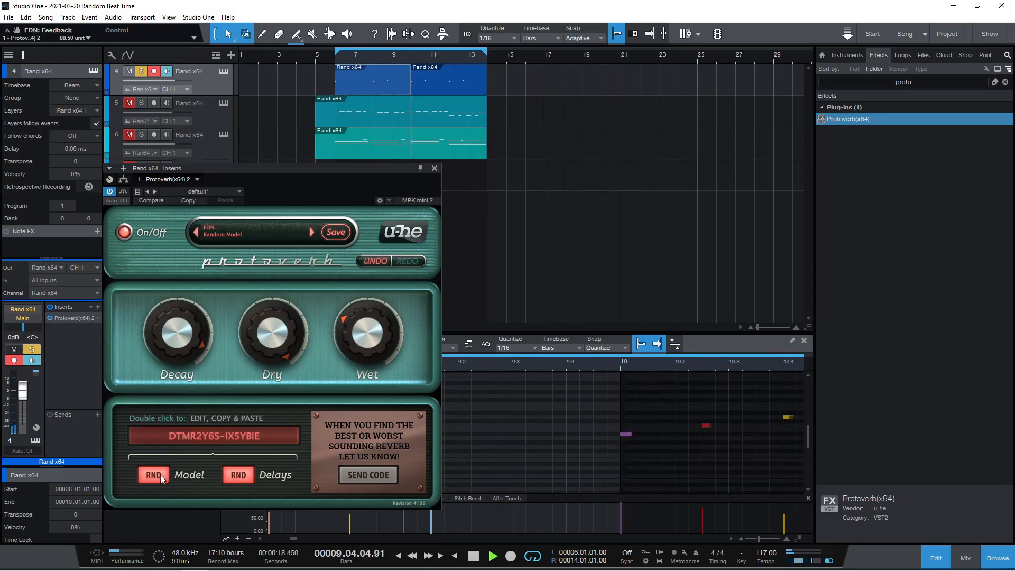
{"action": "left_click", "coordinate": [157, 477]}
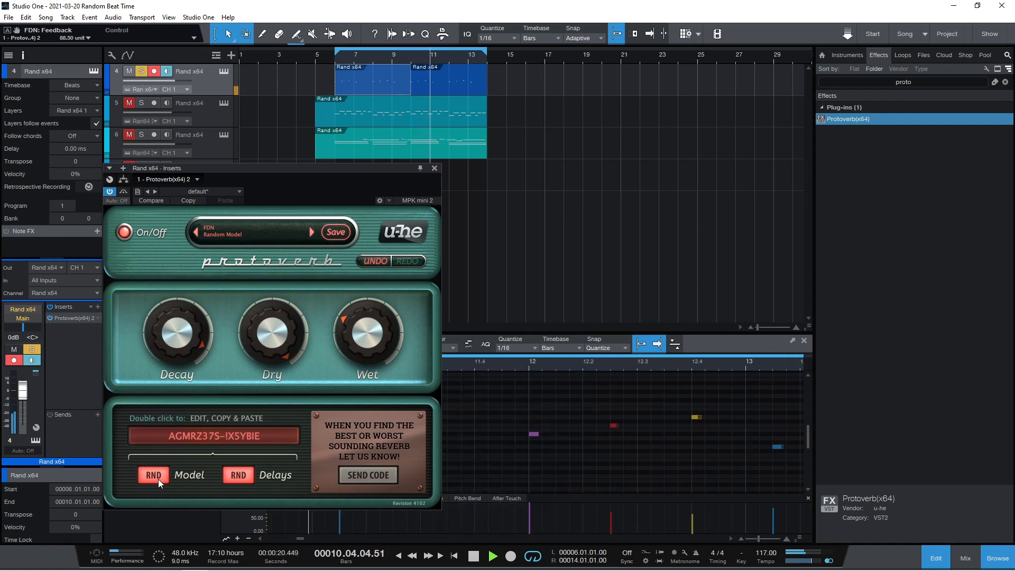
{"action": "left_click", "coordinate": [236, 478]}
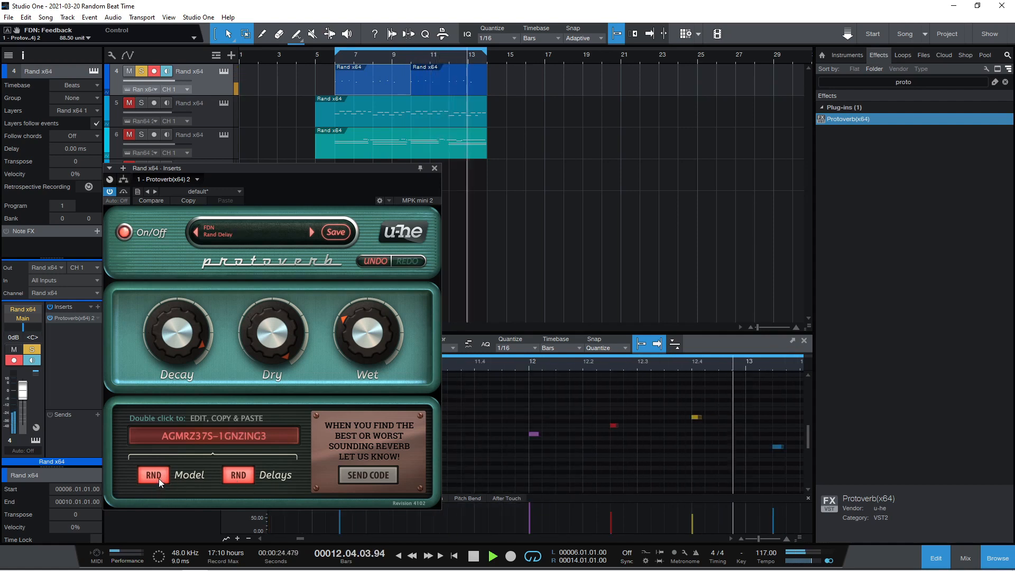
{"action": "left_click", "coordinate": [158, 478]}
{"action": "left_click", "coordinate": [239, 478]}
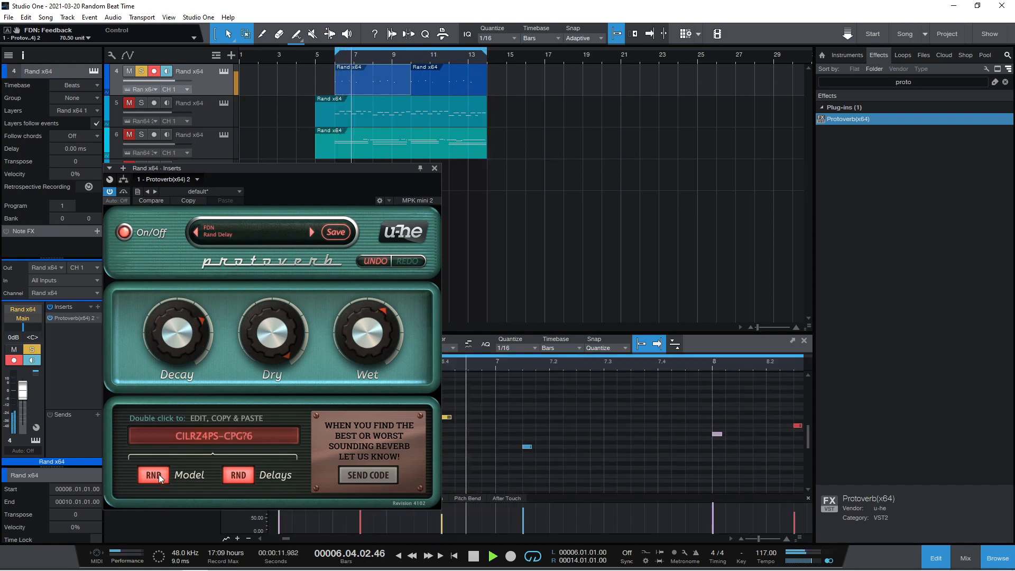
Add the second and third Rand x64 tracks to the solo, and set the first track's Protoverb to wet 66.5 and decay 79
{"action": "left_click", "coordinate": [140, 106]}
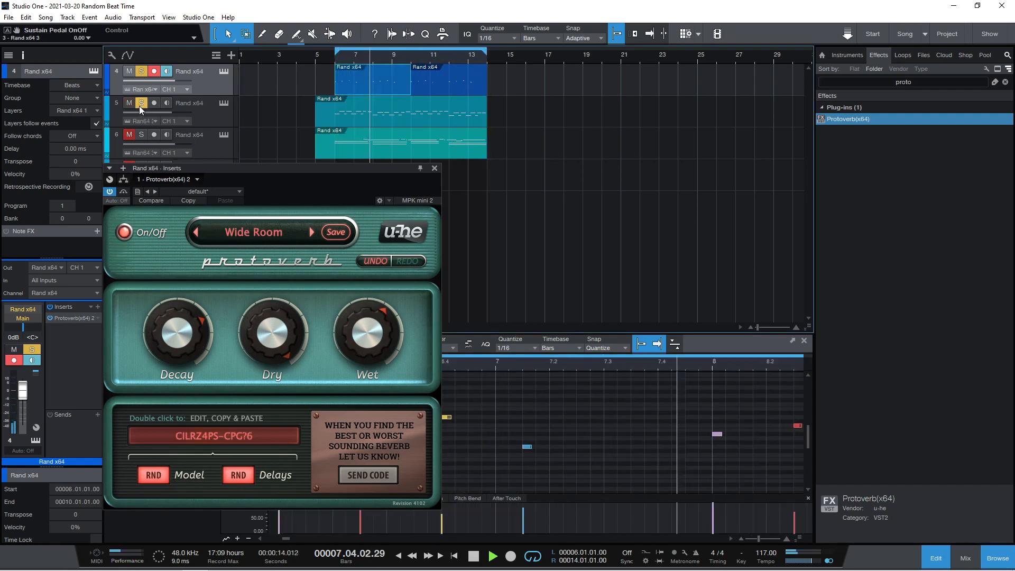
{"action": "left_click", "coordinate": [139, 137]}
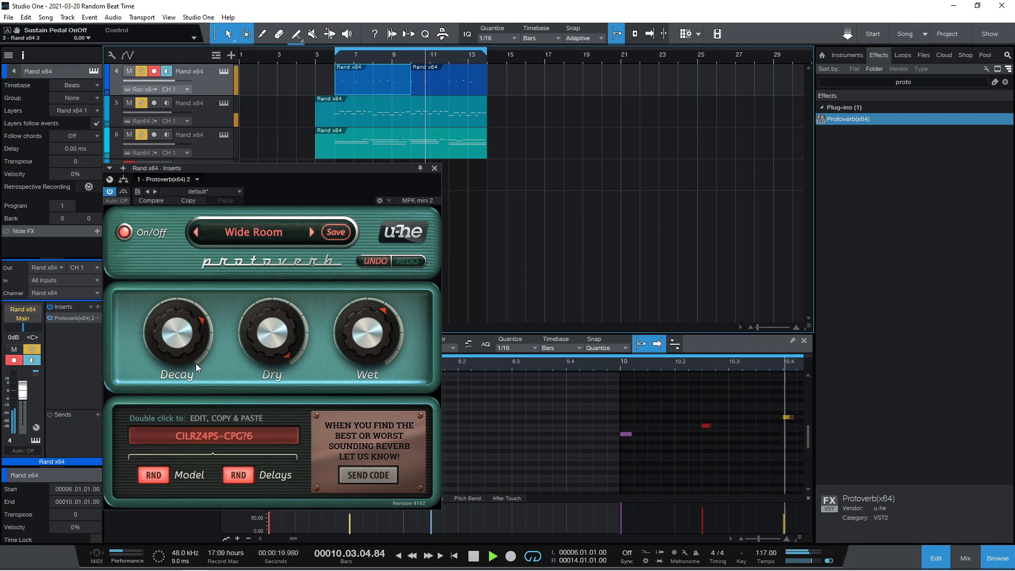
{"action": "left_click_drag", "start_coordinate": [351, 348], "coordinate": [351, 342]}
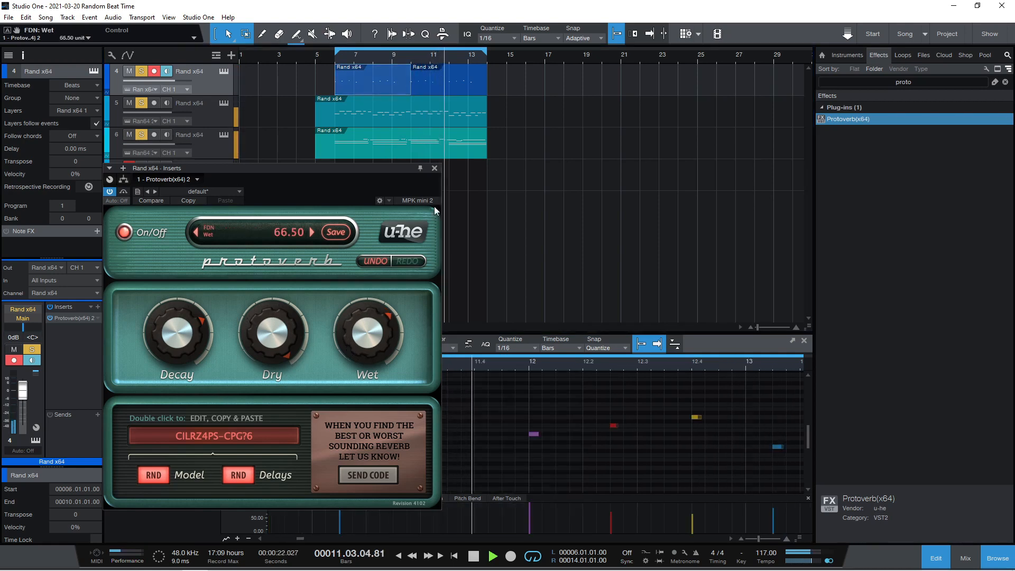
{"action": "scroll", "coordinate": [186, 338], "scroll_direction": "up", "scroll_amount": 8}
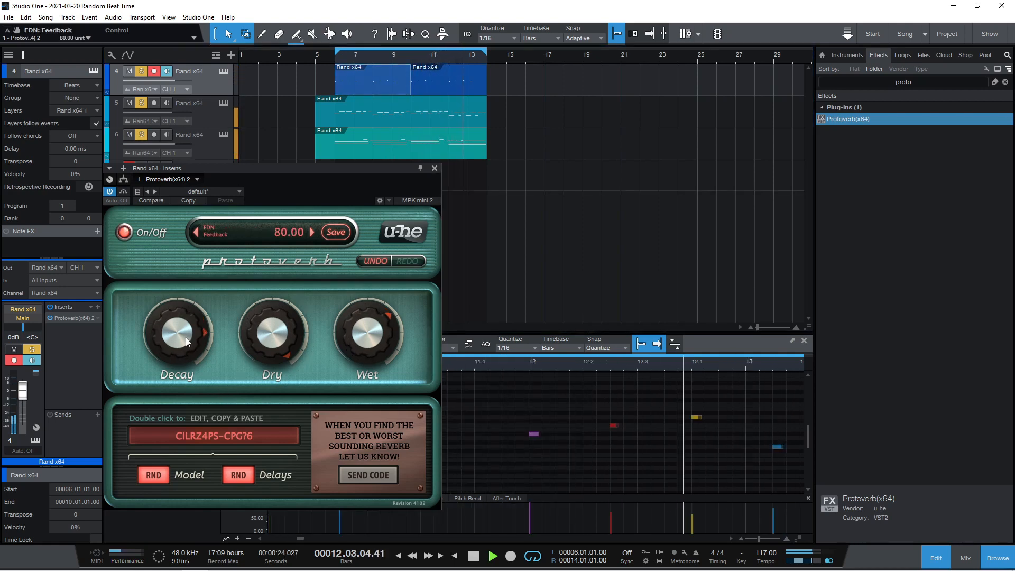
{"action": "left_click", "coordinate": [434, 168]}
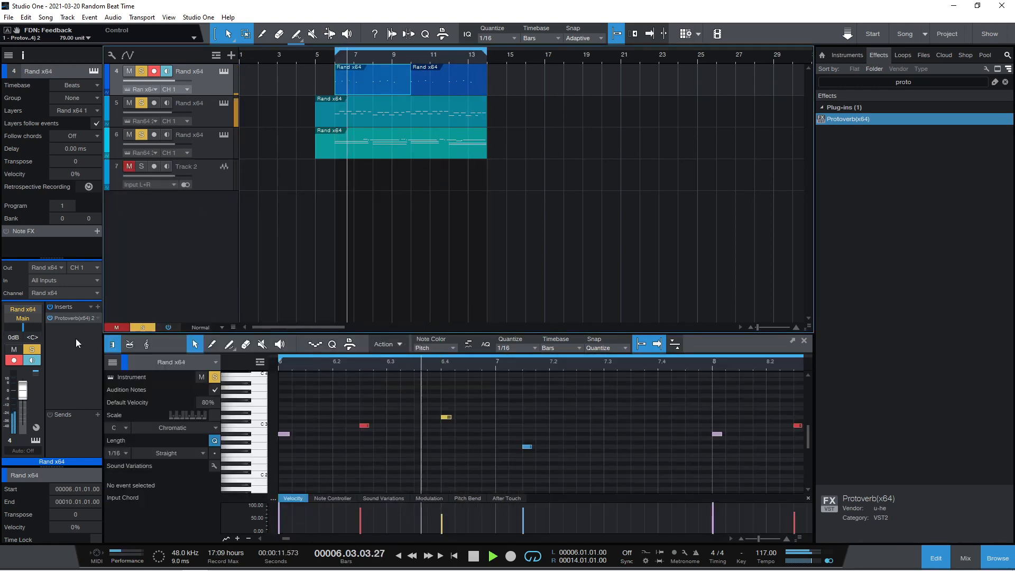
Insert Pro EQ after Protoverb on the first Rand x64 track and raise its low cut frequency past 366 Hz
{"action": "left_click", "coordinate": [97, 307]}
{"action": "type", "text": "e"}
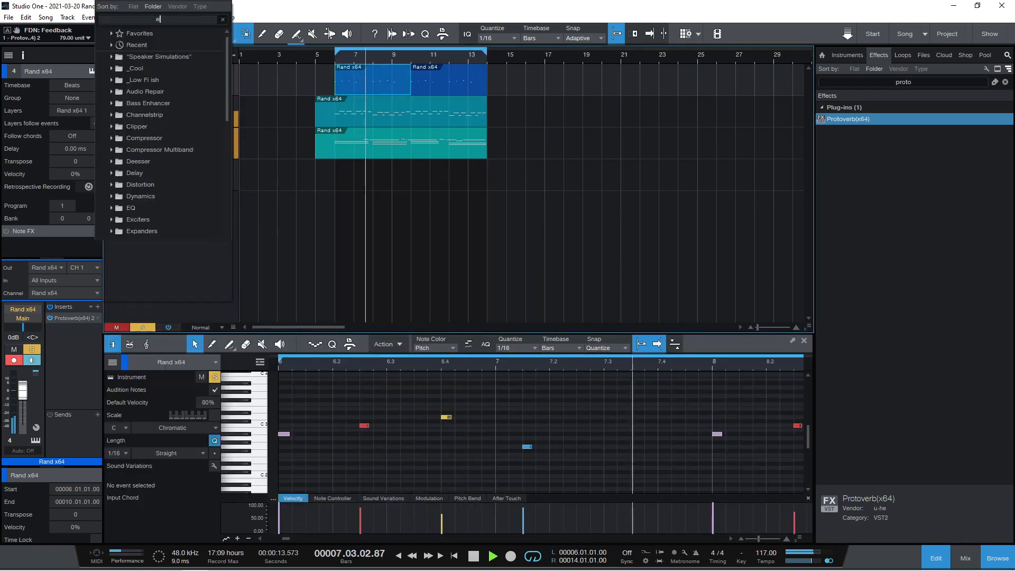
{"action": "type", "text": "q"}
{"action": "left_click", "coordinate": [116, 46]}
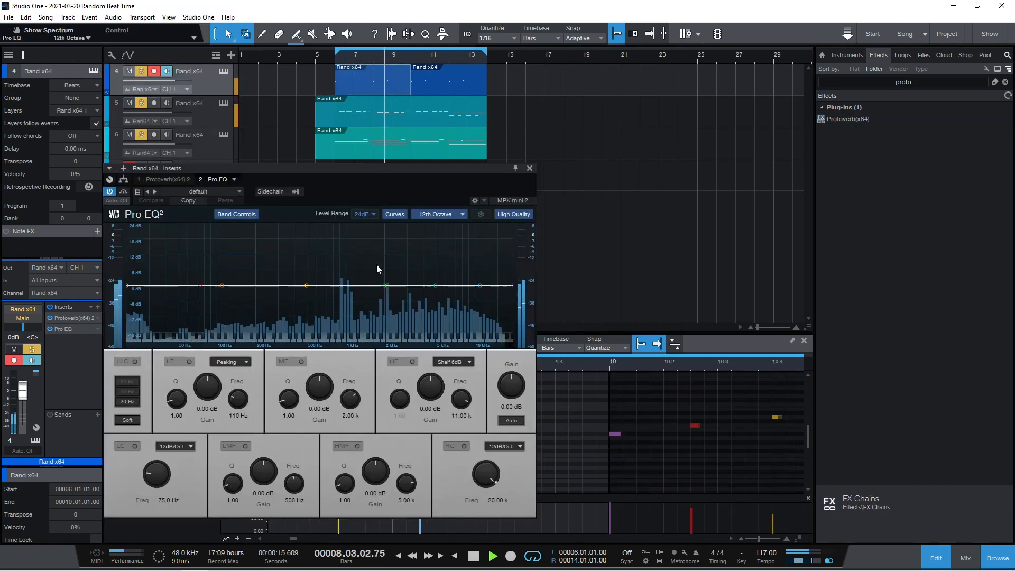
{"action": "left_click_drag", "start_coordinate": [201, 287], "coordinate": [268, 300]}
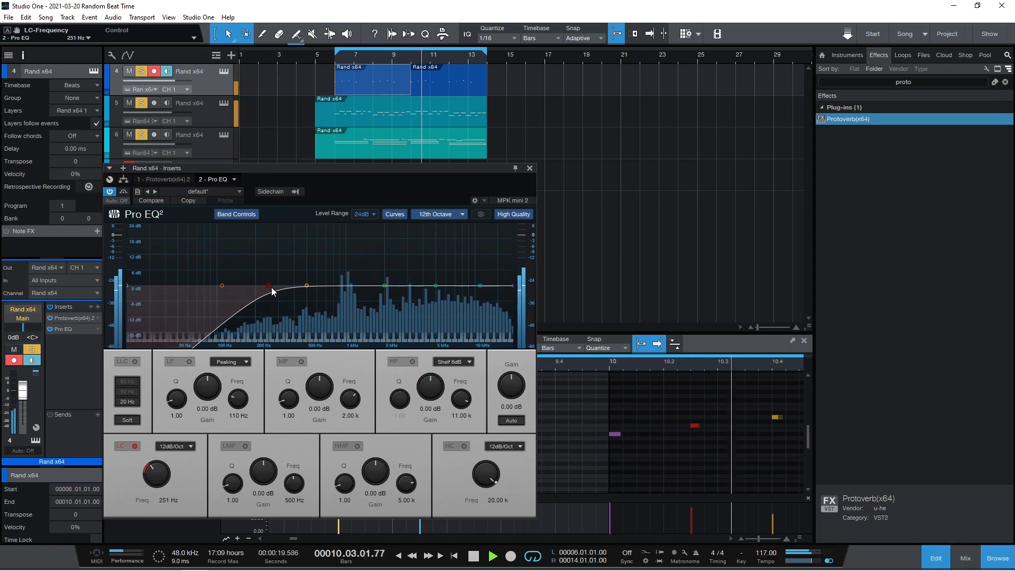
{"action": "left_click_drag", "start_coordinate": [273, 292], "coordinate": [290, 290]}
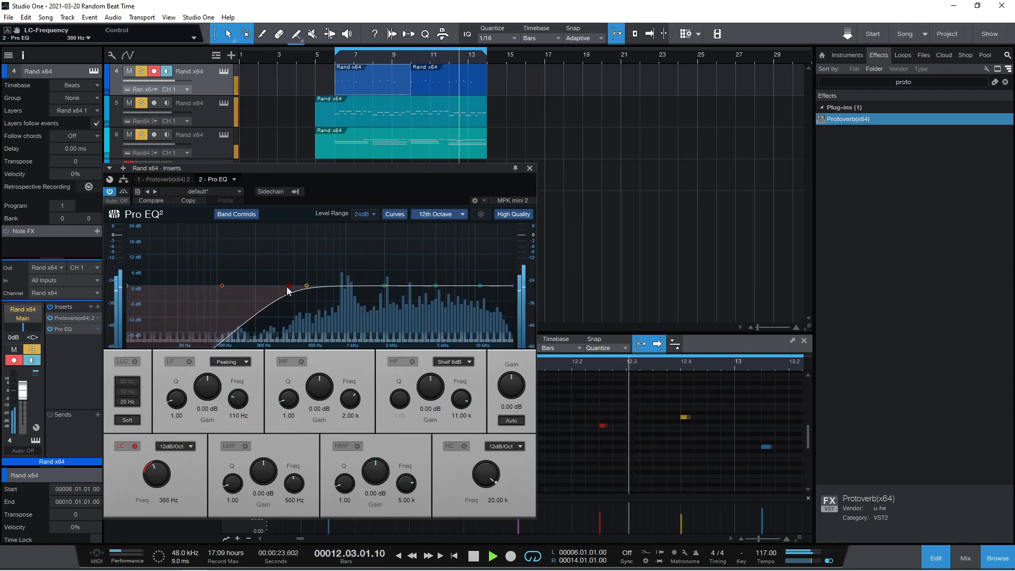
{"action": "left_click_drag", "start_coordinate": [288, 289], "coordinate": [319, 299]}
{"action": "left_click", "coordinate": [529, 168]}
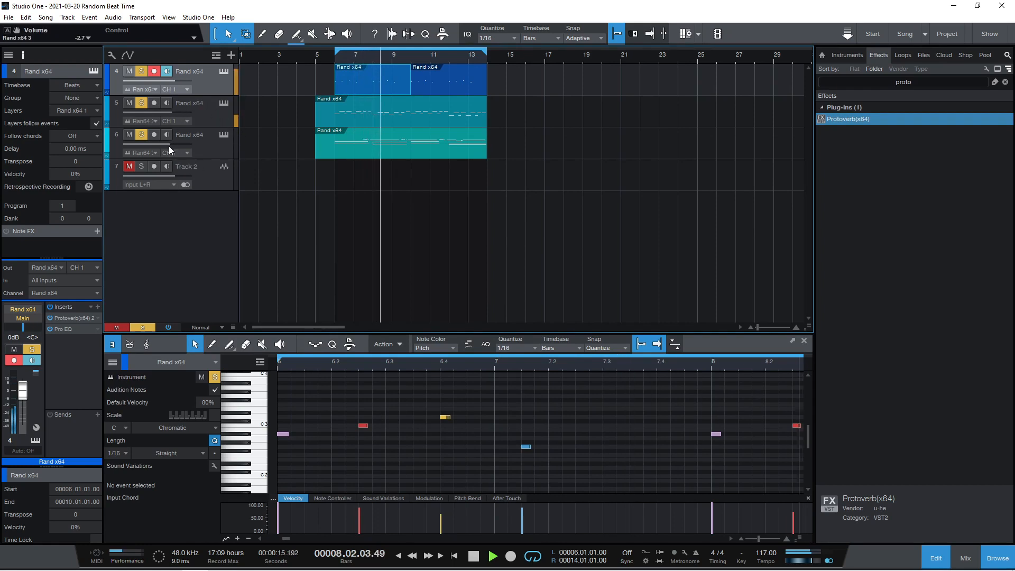
Lower the second Rand x64 track's volume slightly and set the decay of the third Rand x64 track's Protoverb to 74.5
{"action": "left_click_drag", "start_coordinate": [169, 114], "coordinate": [164, 116]}
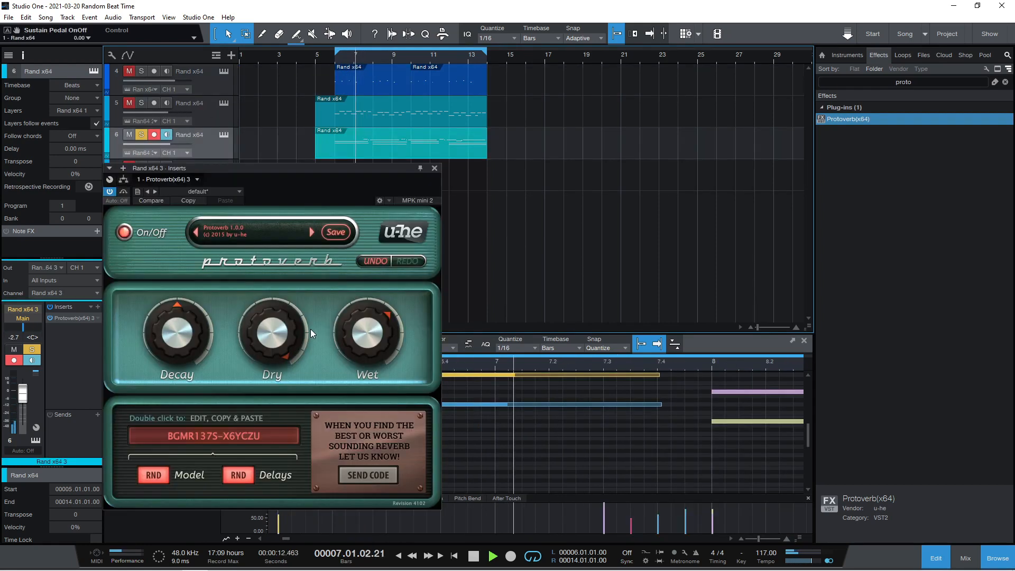
{"action": "left_click_drag", "start_coordinate": [191, 334], "coordinate": [195, 312]}
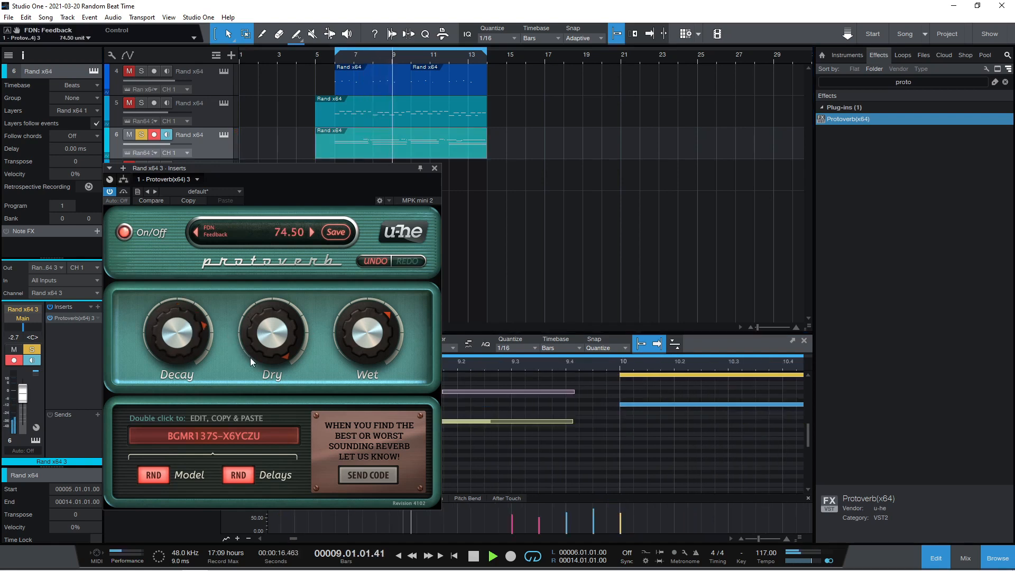
Compare the third Rand x64 track with Protoverb off and on, and set its wet level to 52.5
{"action": "left_click", "coordinate": [125, 233]}
{"action": "left_click", "coordinate": [125, 233]}
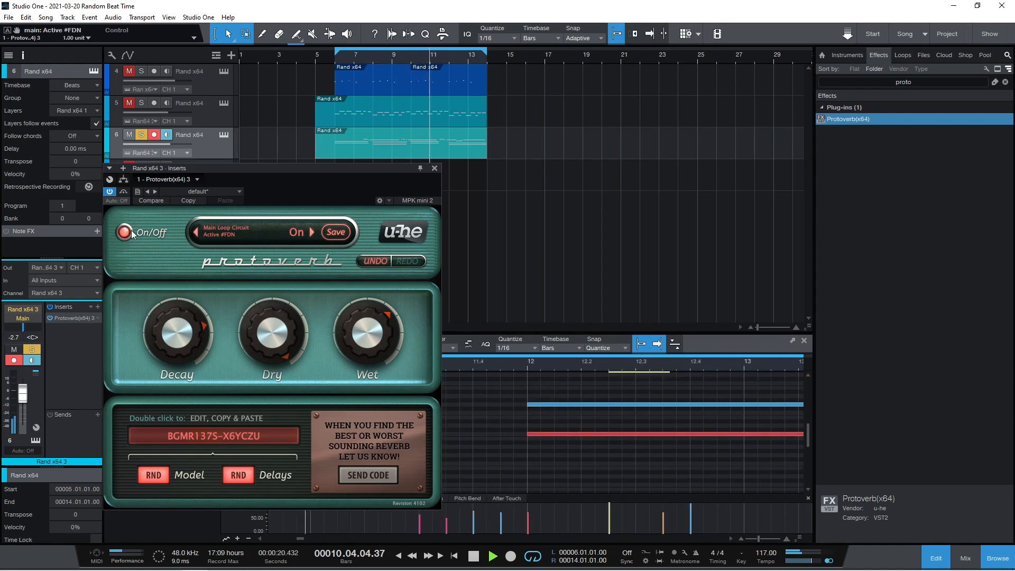
{"action": "left_click", "coordinate": [124, 232]}
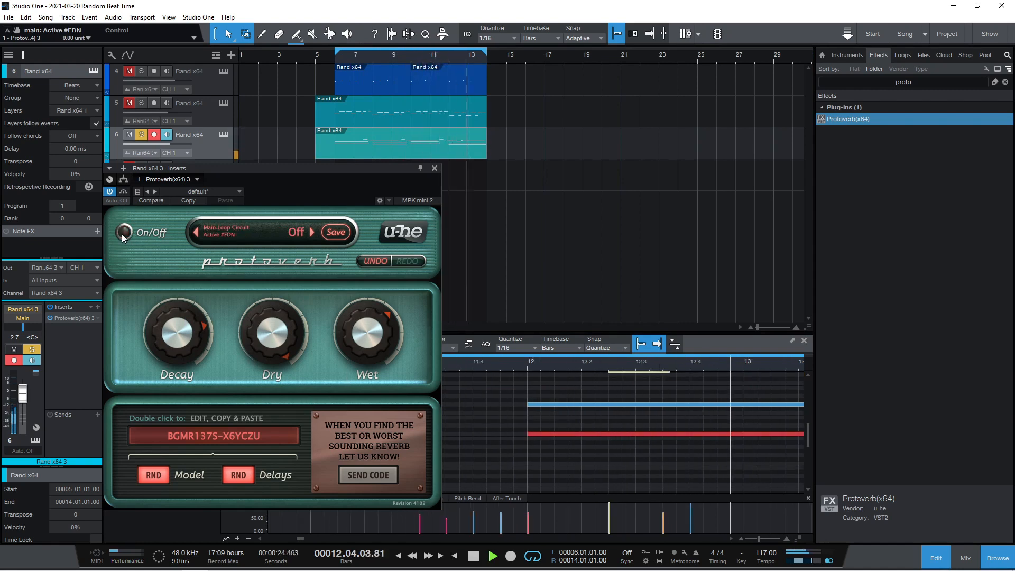
{"action": "left_click", "coordinate": [122, 234]}
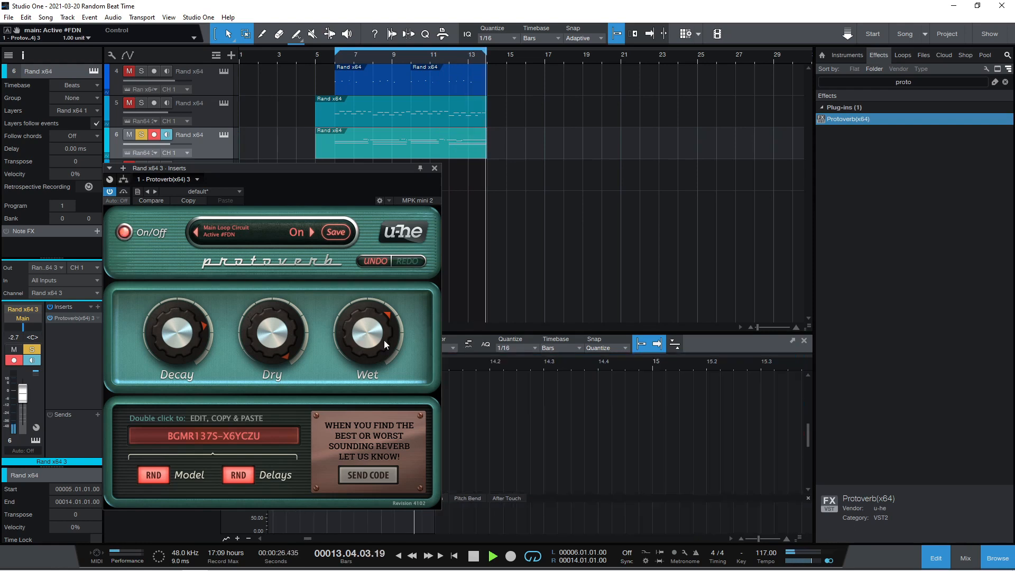
{"action": "left_click_drag", "start_coordinate": [383, 340], "coordinate": [382, 354]}
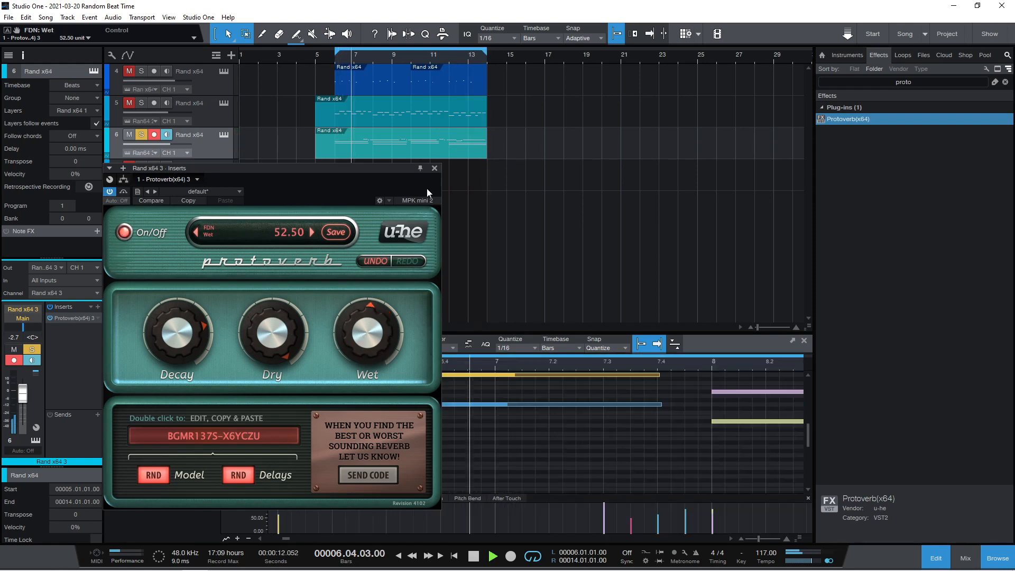
{"action": "left_click", "coordinate": [434, 168]}
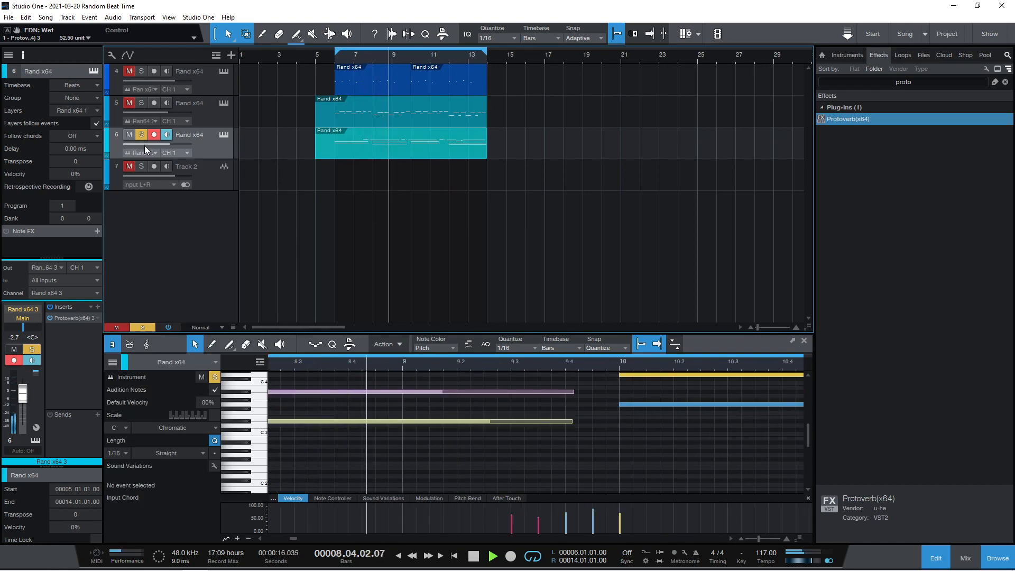
Insert Pro EQ after Protoverb on the third Rand x64 track and raise its low cut frequency
{"action": "left_click", "coordinate": [97, 307]}
{"action": "type", "text": "eq"}
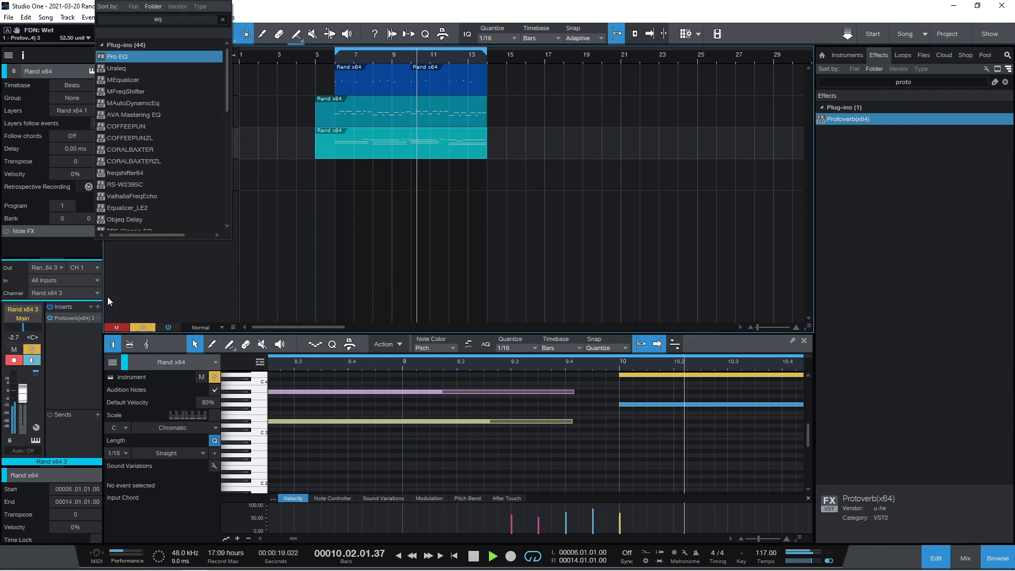
{"action": "key", "text": "Return"}
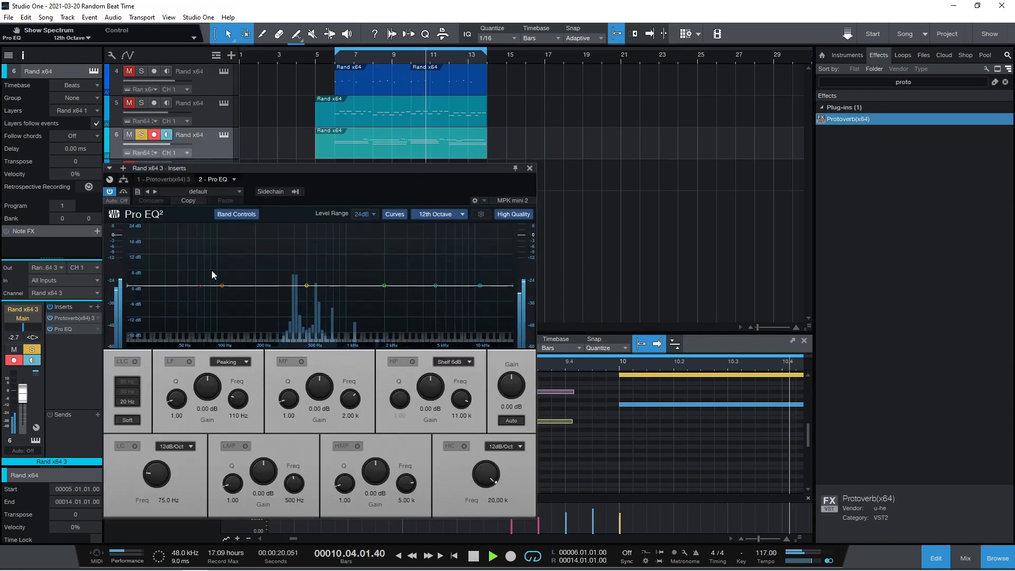
{"action": "left_click_drag", "start_coordinate": [199, 286], "coordinate": [281, 299]}
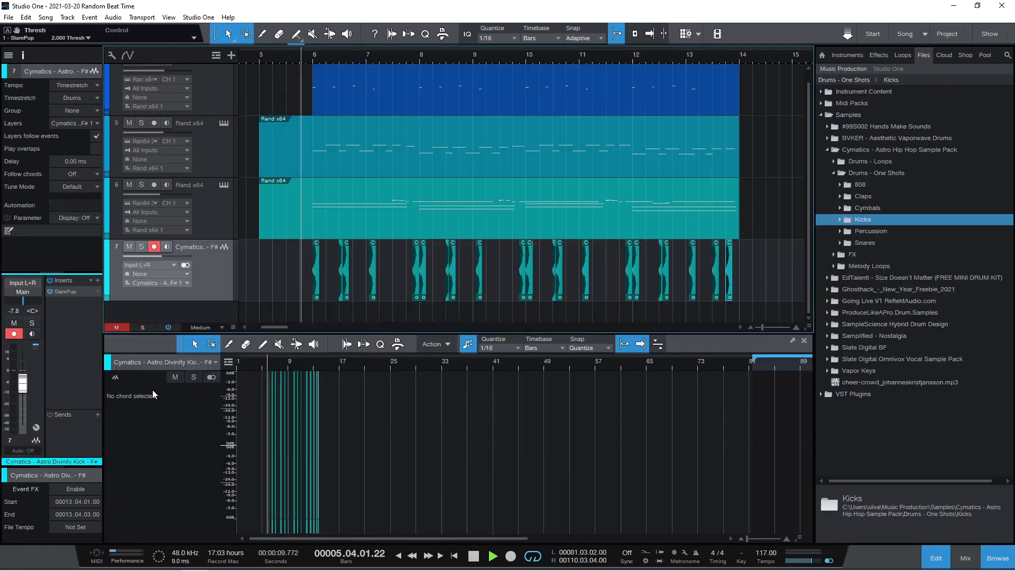
Set the Bite of SlamPup on the Astro Divinity Kick track to 3.943 and listen to the result
{"action": "double_click", "coordinate": [70, 290]}
{"action": "left_click_drag", "start_coordinate": [395, 481], "coordinate": [376, 456]}
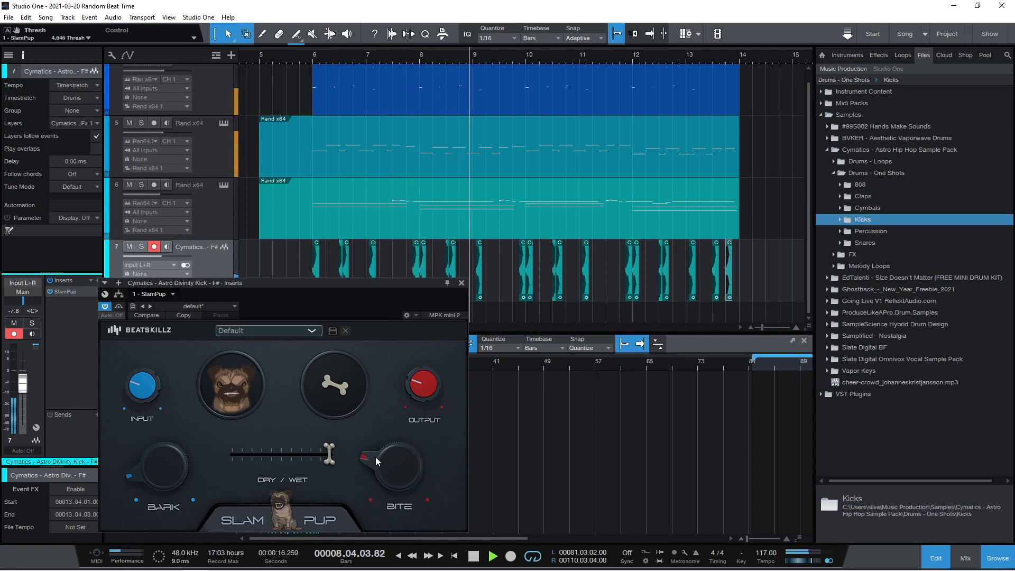
{"action": "scroll", "coordinate": [376, 458], "scroll_direction": "down", "scroll_amount": 1}
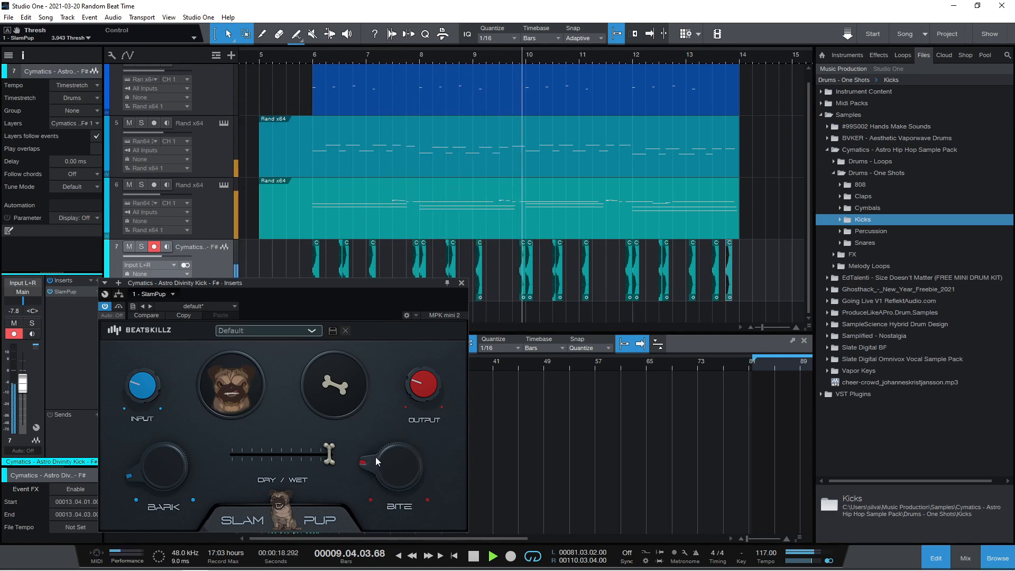
{"action": "left_click", "coordinate": [462, 283]}
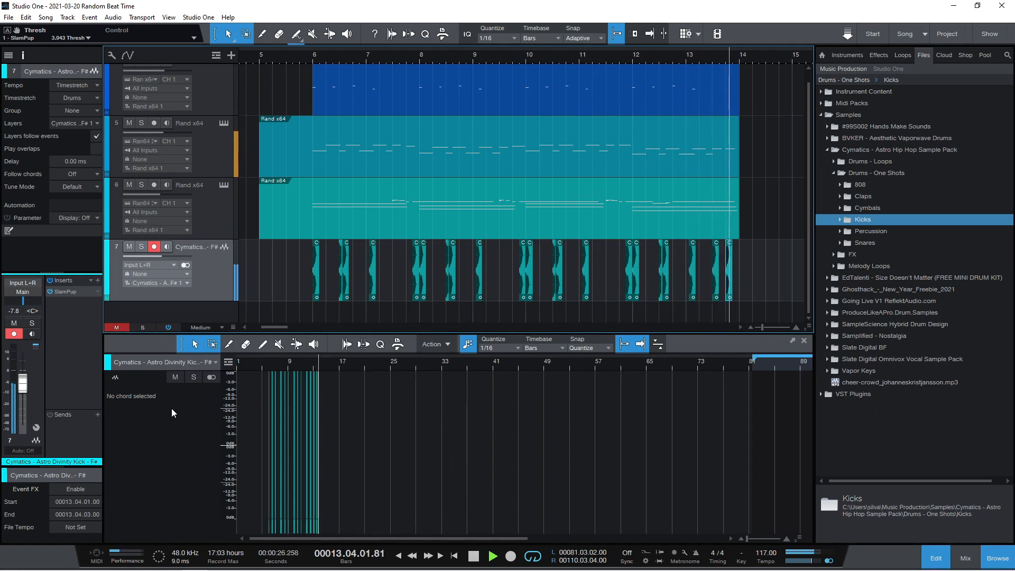
{"action": "key", "text": "space"}
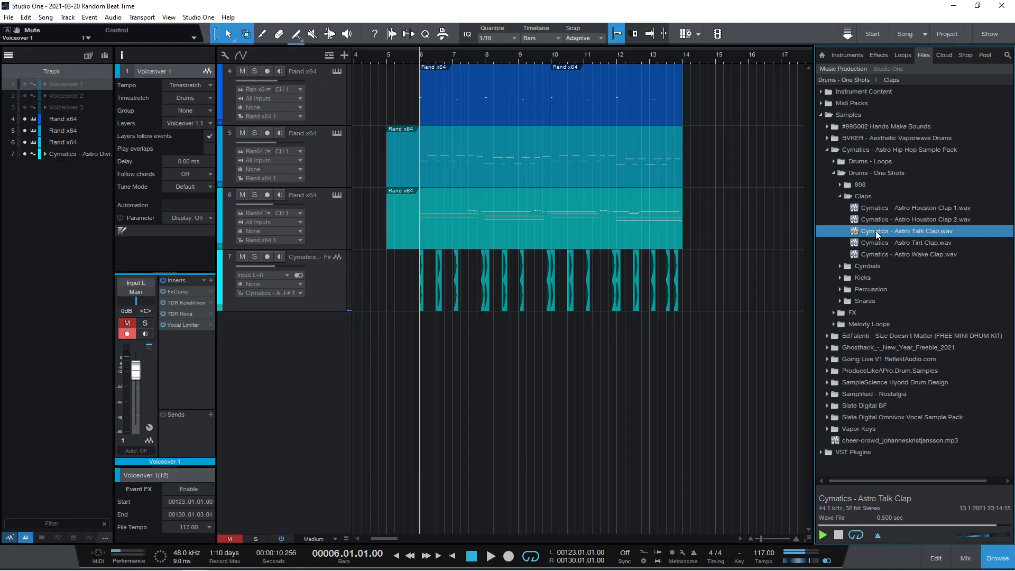
Place the Astro Talk Clap sample on a new track at bar 6 and move the duplicated Roundabout Snare hit to 7.03.01.00
{"action": "left_click_drag", "start_coordinate": [875, 235], "coordinate": [428, 349]}
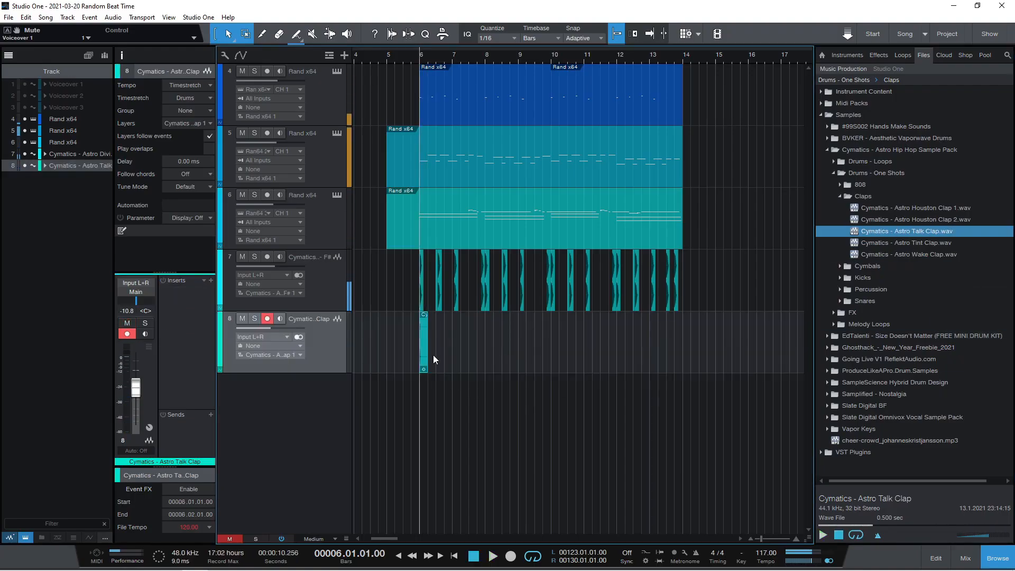
{"action": "left_click_drag", "start_coordinate": [519, 418], "coordinate": [600, 423]}
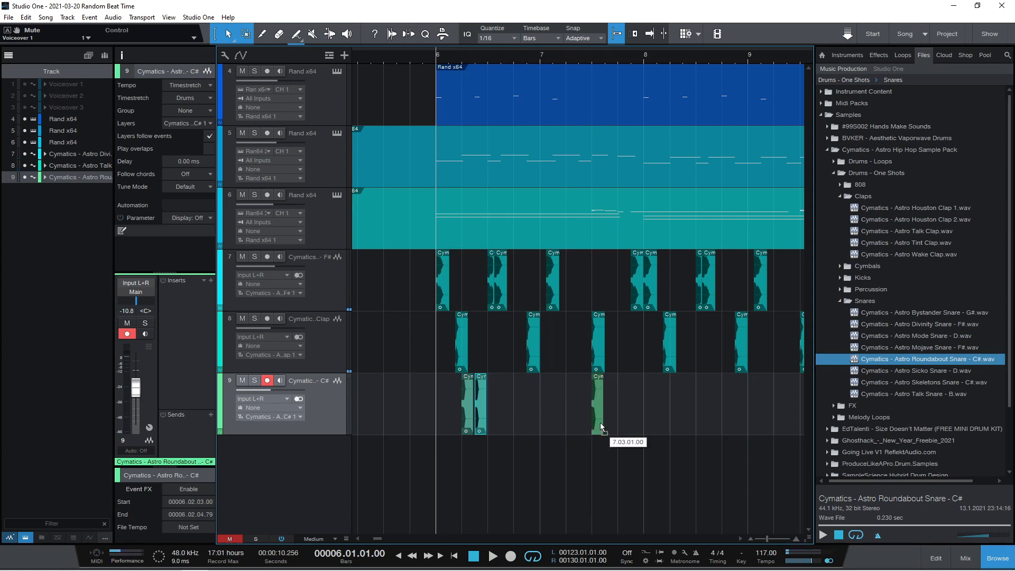
{"action": "key", "text": "space"}
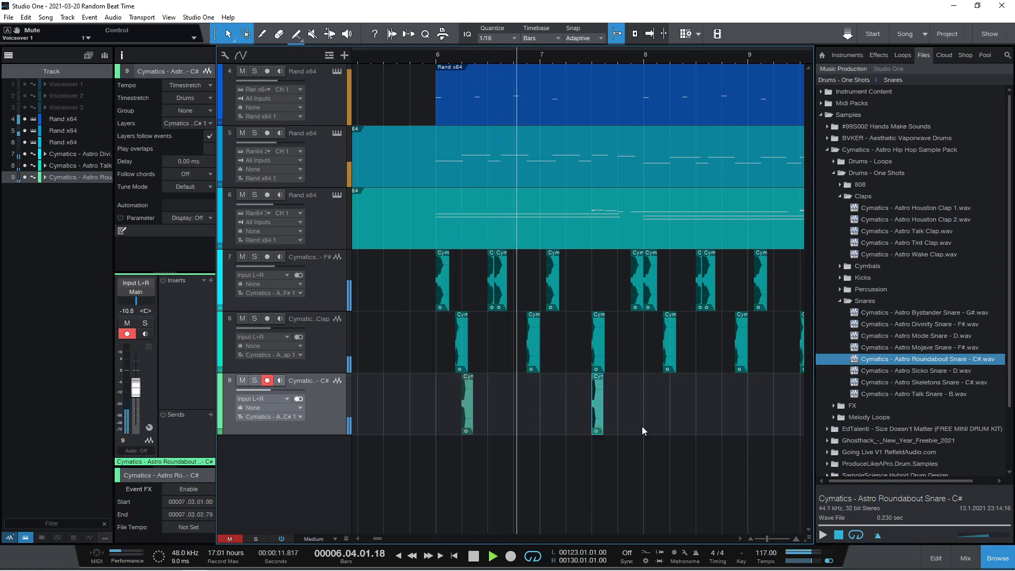
Play the beat and duplicate the last Astro Tint Hihat hit to fill its track up to bar 14
{"action": "key", "text": "space"}
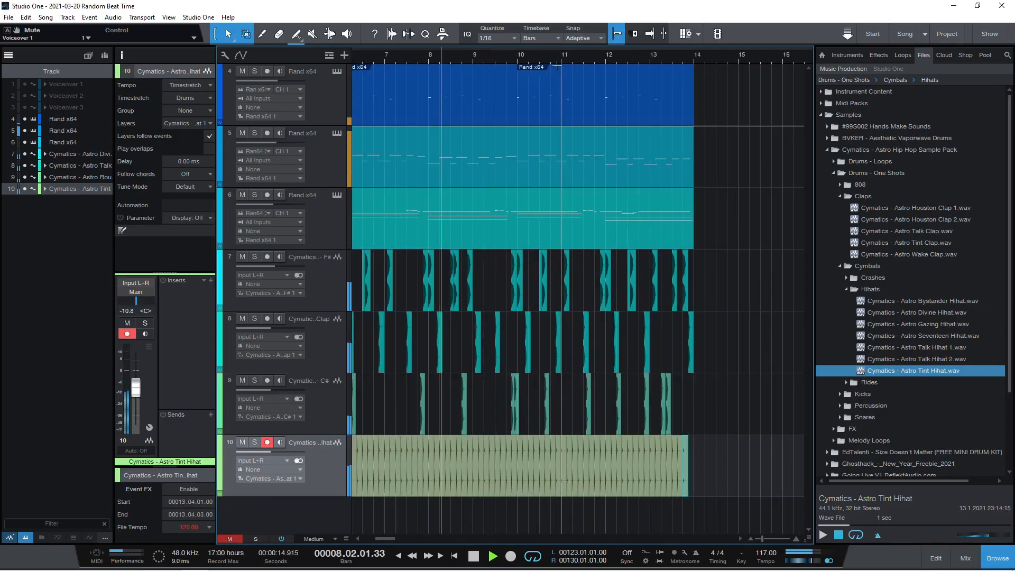
{"action": "key", "text": "d"}
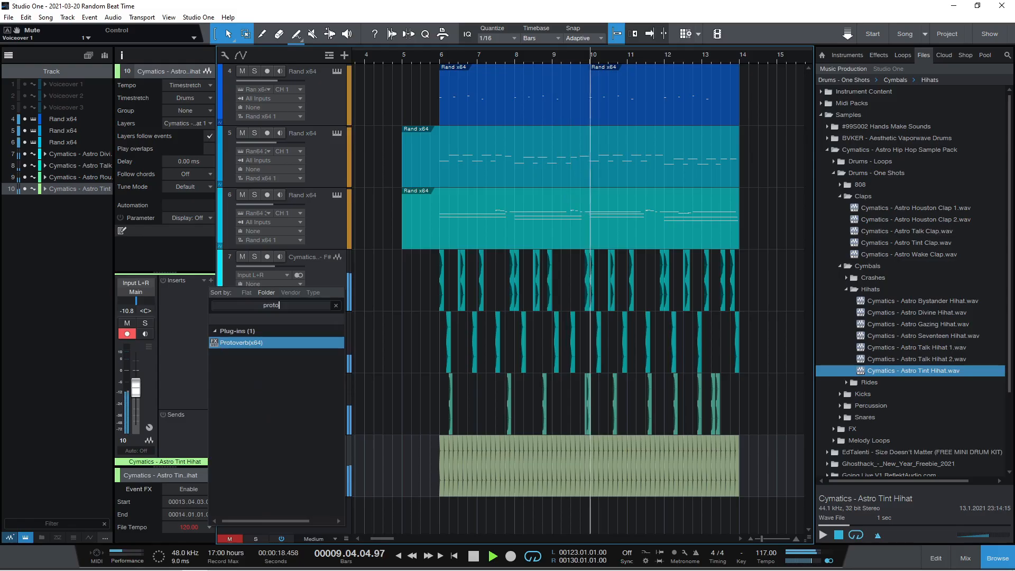
Insert Protoverb on the Astro Tint Hihat track, randomise its model and delays, and add PanCake2 after it with the mix at 67%
{"action": "key", "text": "Return"}
{"action": "left_click_drag", "start_coordinate": [233, 282], "coordinate": [248, 167]}
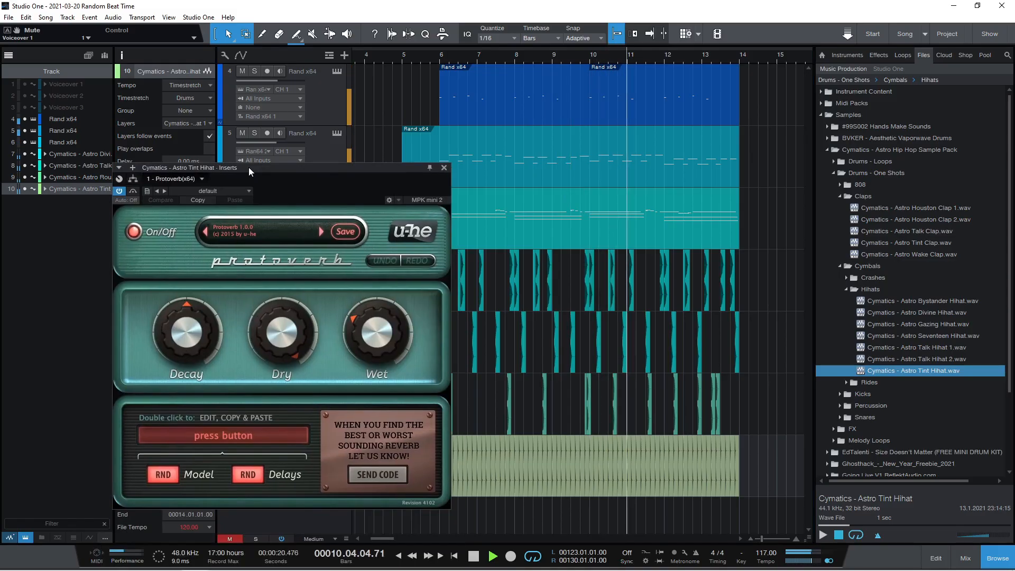
{"action": "left_click", "coordinate": [163, 475]}
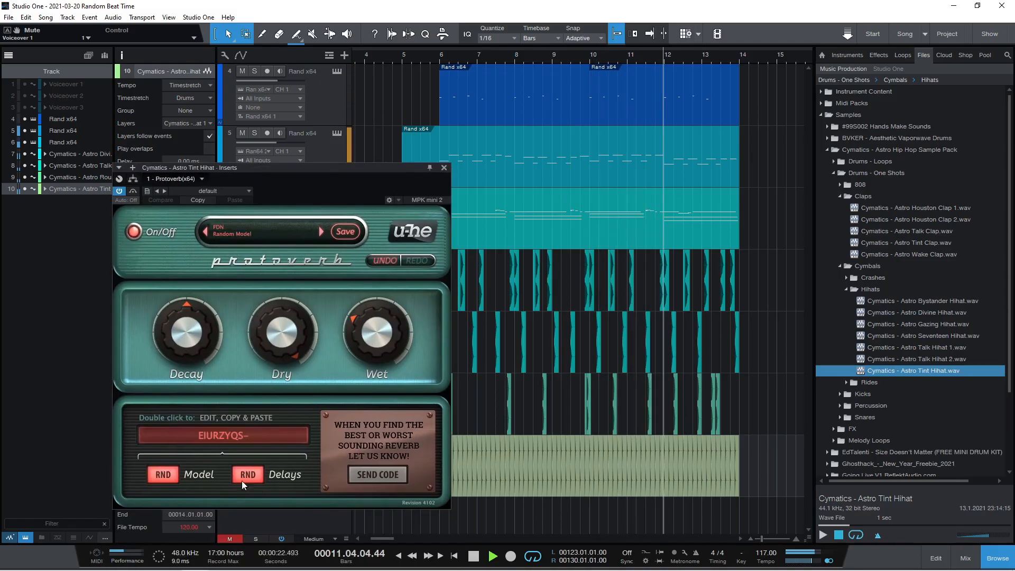
{"action": "left_click", "coordinate": [254, 478]}
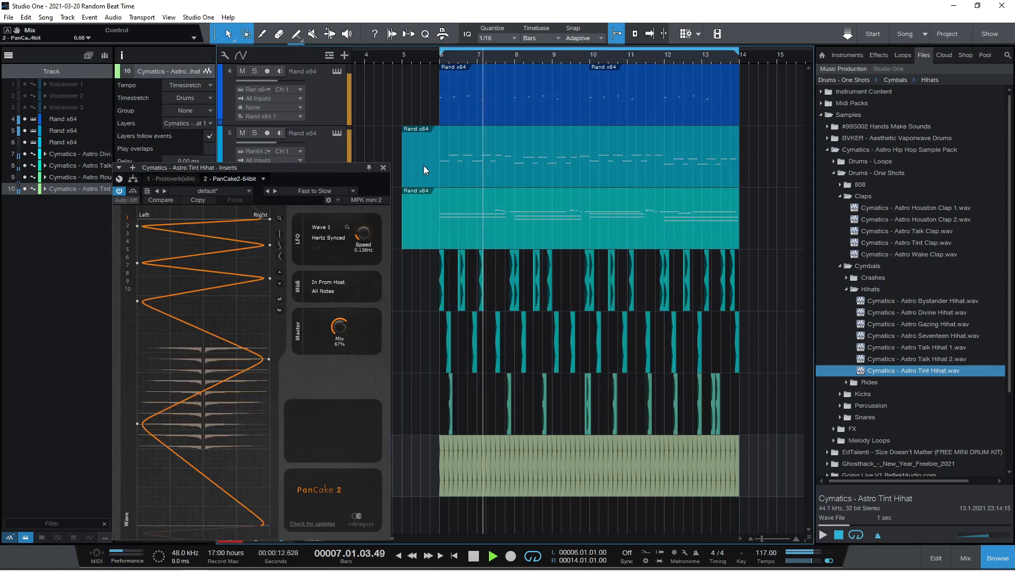
{"action": "left_click", "coordinate": [383, 167]}
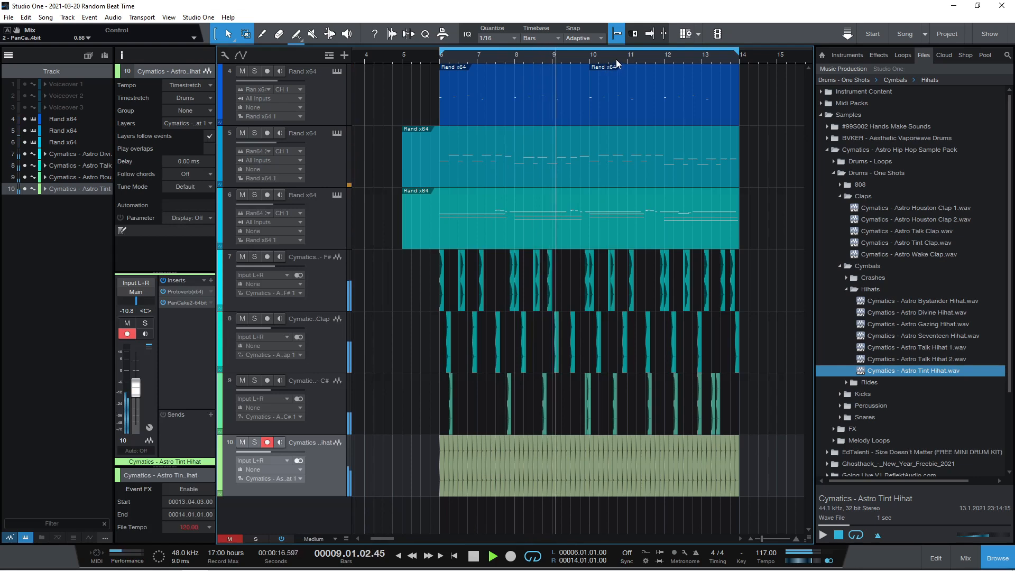
Examine the W1 Limiter's threshold, release and ceiling on the main output in the mixer, and return to the full arrangement to hear the looped beat
{"action": "key", "text": "w"}
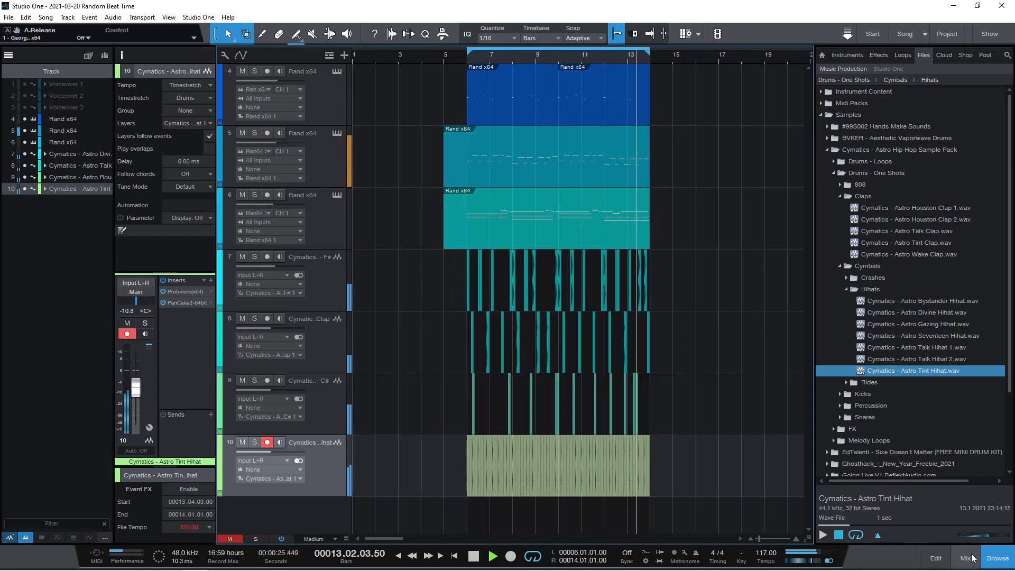
{"action": "left_click", "coordinate": [965, 558]}
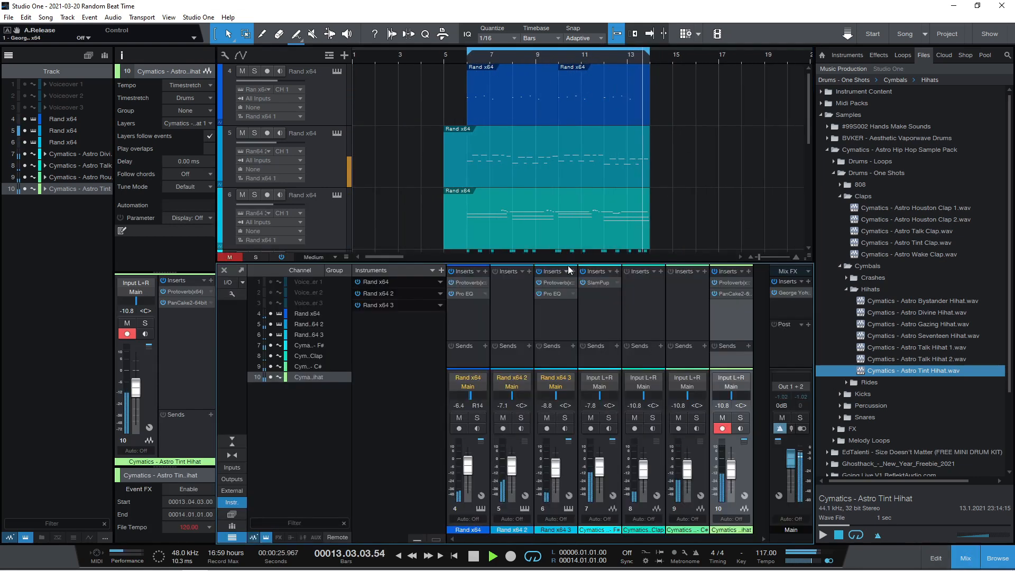
{"action": "left_click", "coordinate": [784, 298]}
{"action": "left_click", "coordinate": [785, 294]}
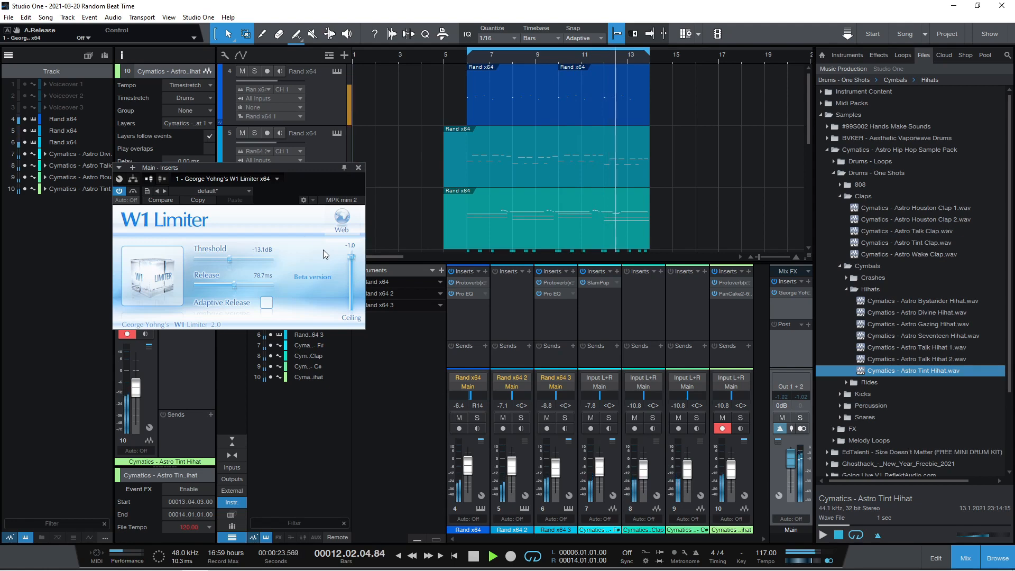
{"action": "left_click", "coordinate": [359, 169]}
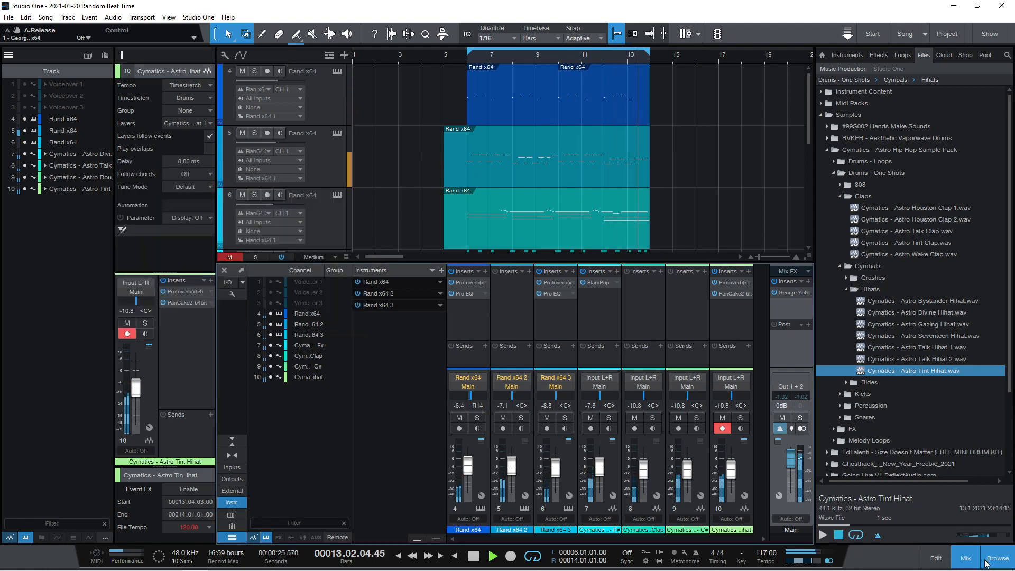
{"action": "key", "text": "F3"}
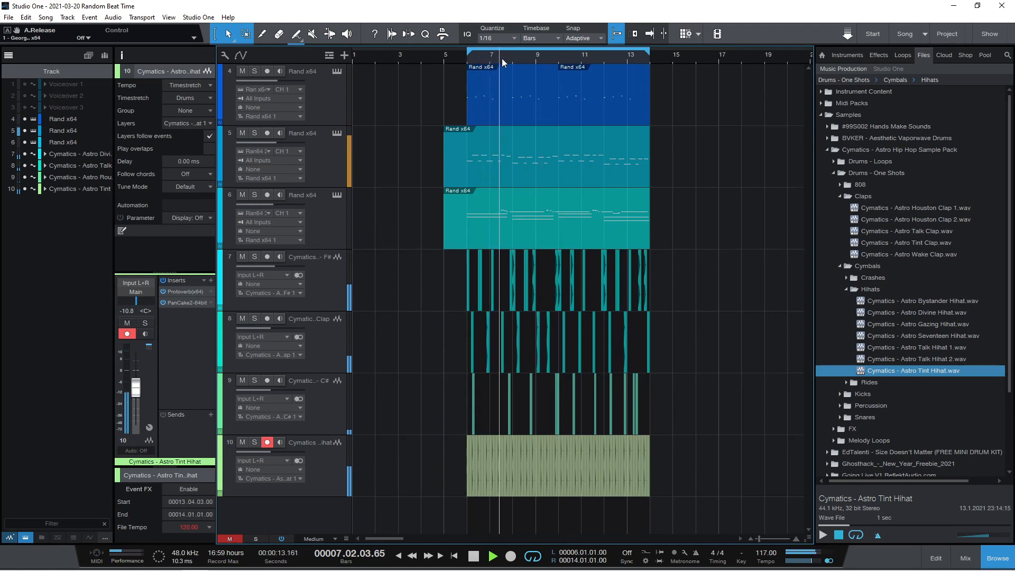
{"action": "key", "text": "space"}
{"action": "left_click_drag", "start_coordinate": [512, 55], "coordinate": [572, 107]}
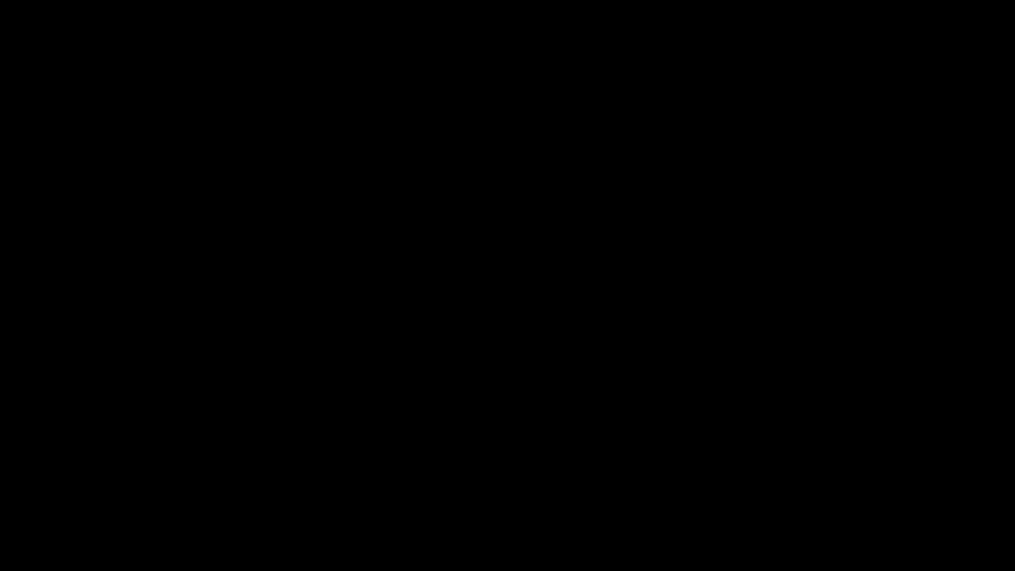